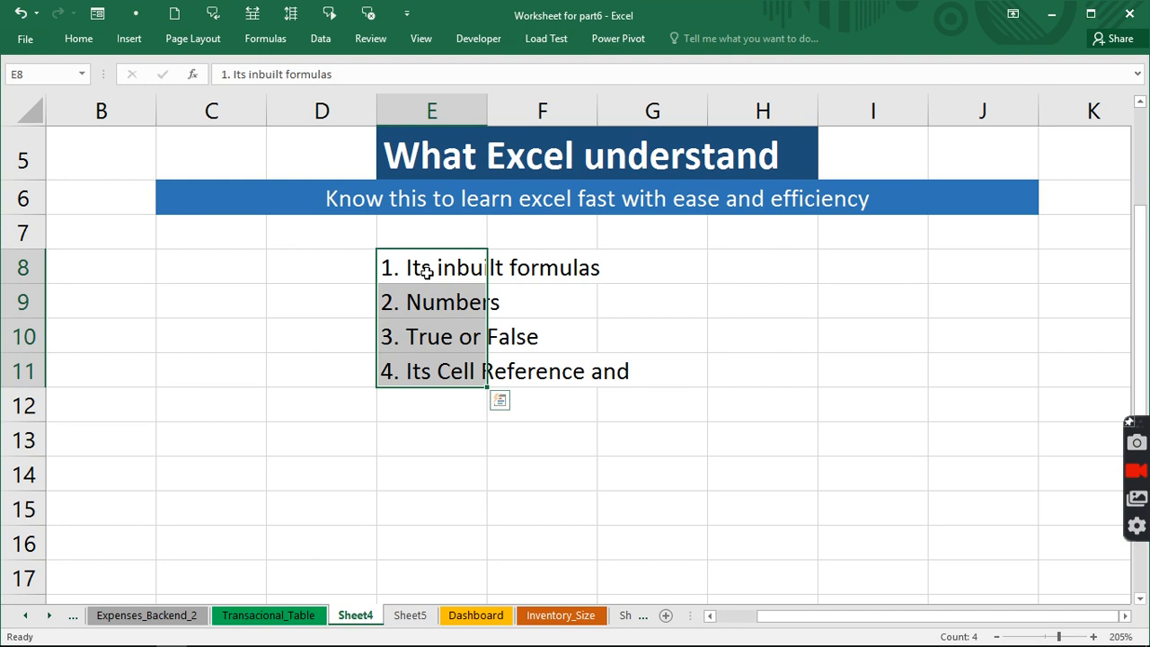
{"action": "left_click_drag", "start_coordinate": [427, 270], "coordinate": [540, 263]}
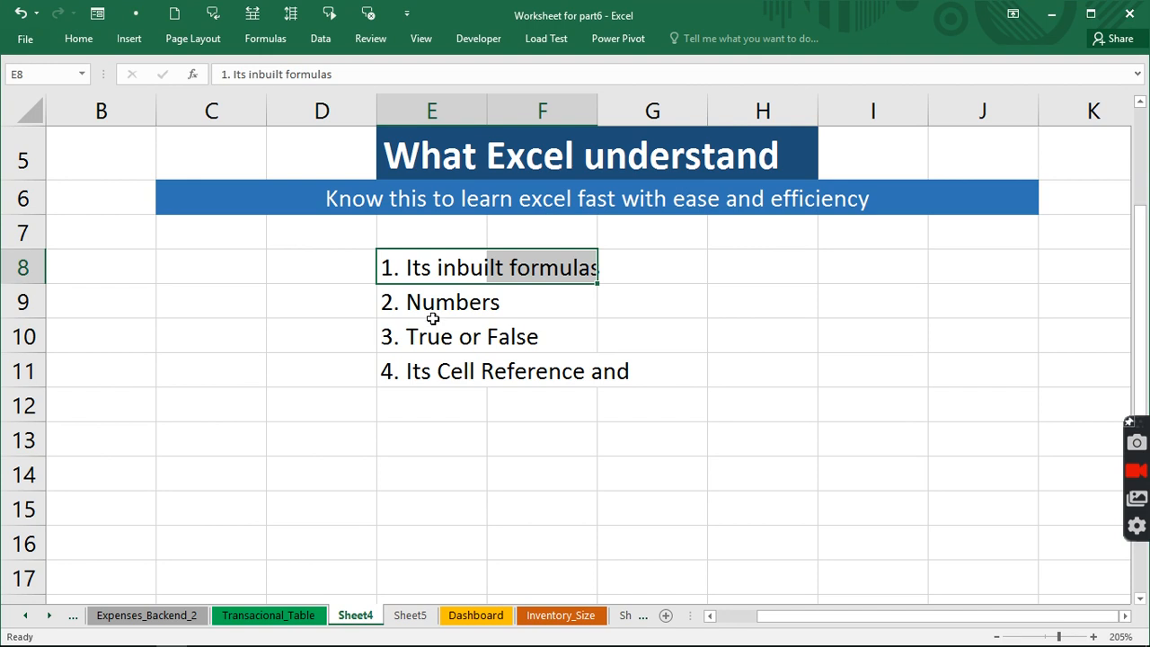
{"action": "left_click", "coordinate": [450, 267]}
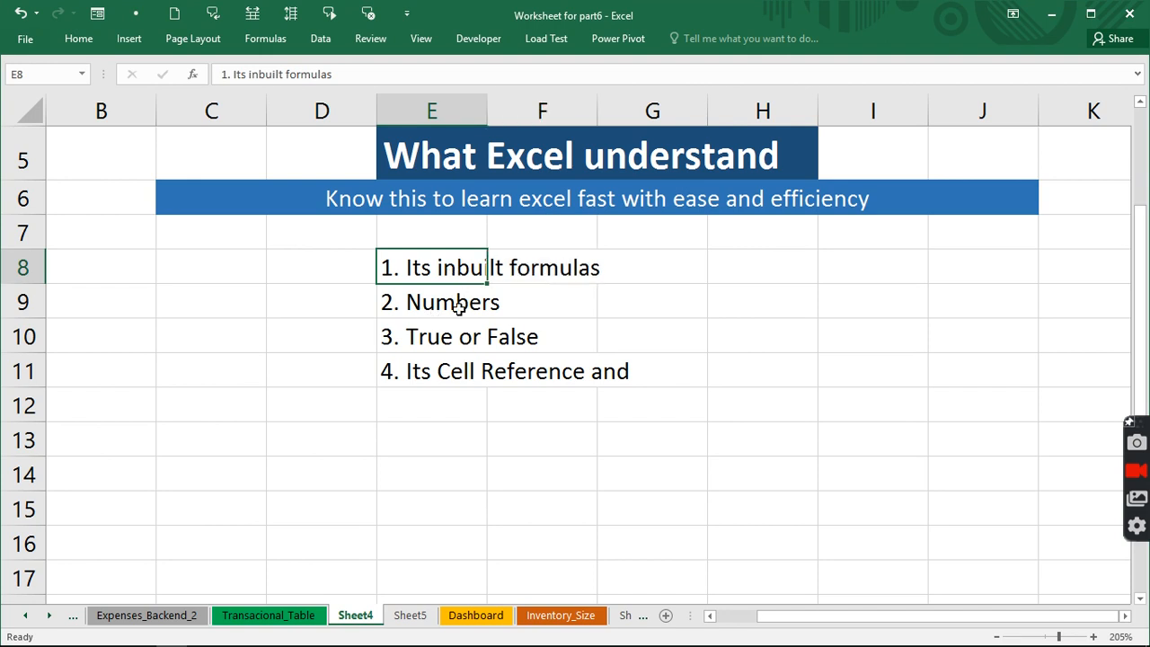
{"action": "left_click", "coordinate": [459, 307]}
{"action": "left_click", "coordinate": [454, 336]}
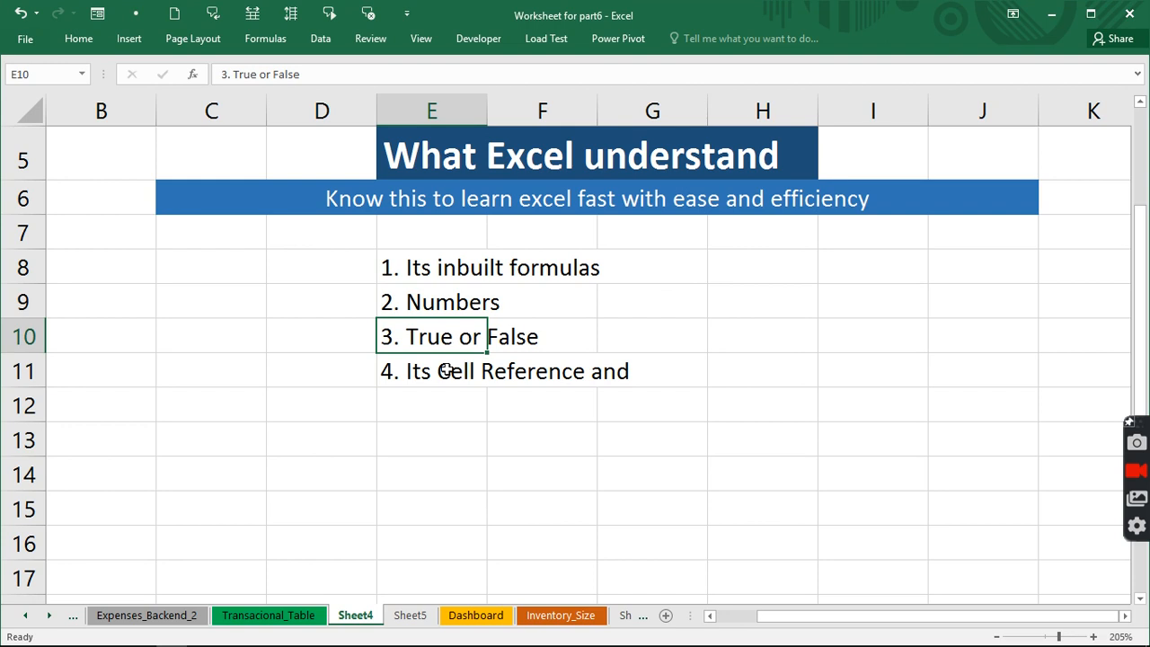
{"action": "left_click", "coordinate": [449, 371]}
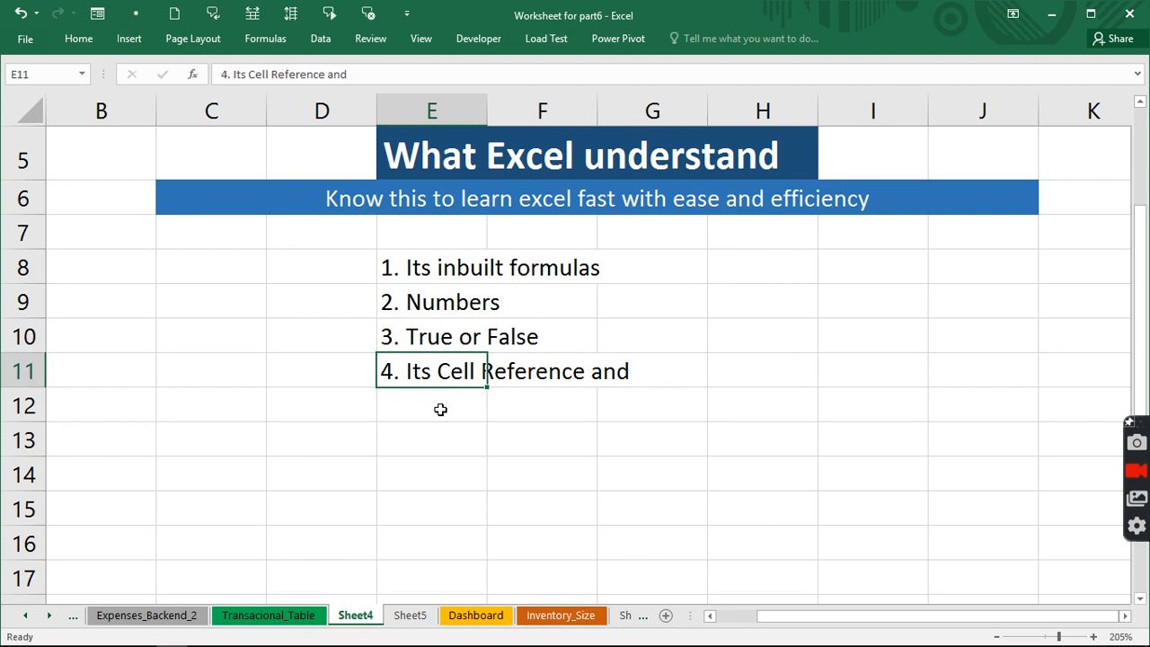
Enter a pair of quotation marks separated by a space in cell E13, below the list of things Excel understands.
{"action": "left_click", "coordinate": [436, 438]}
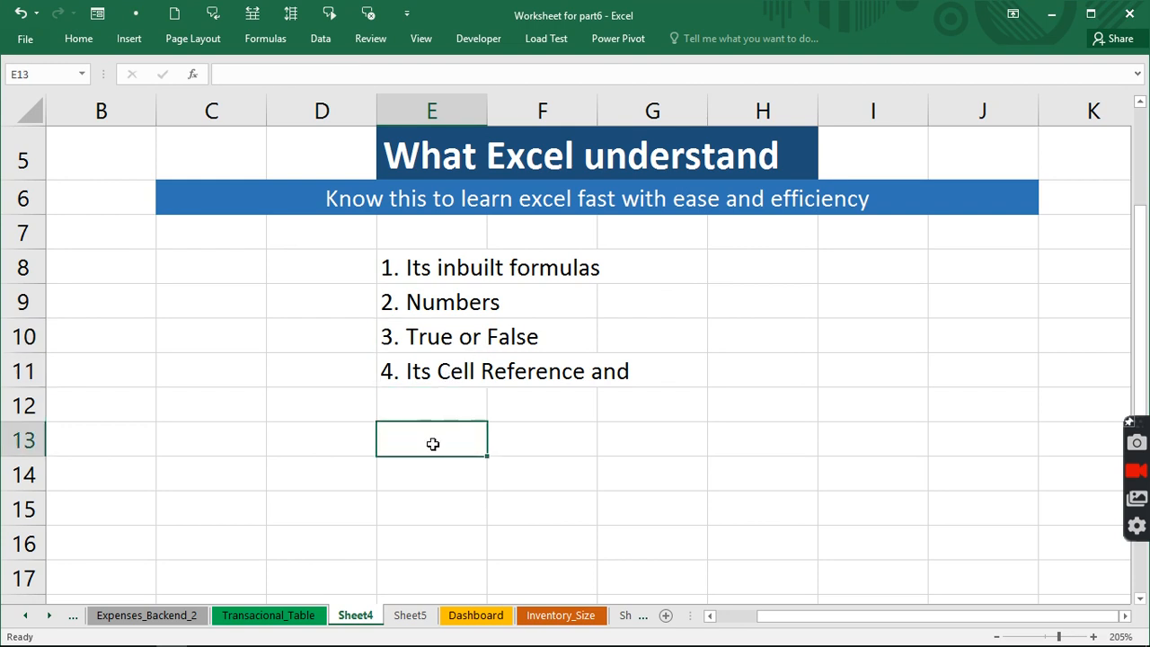
{"action": "type", "text": "\" \""}
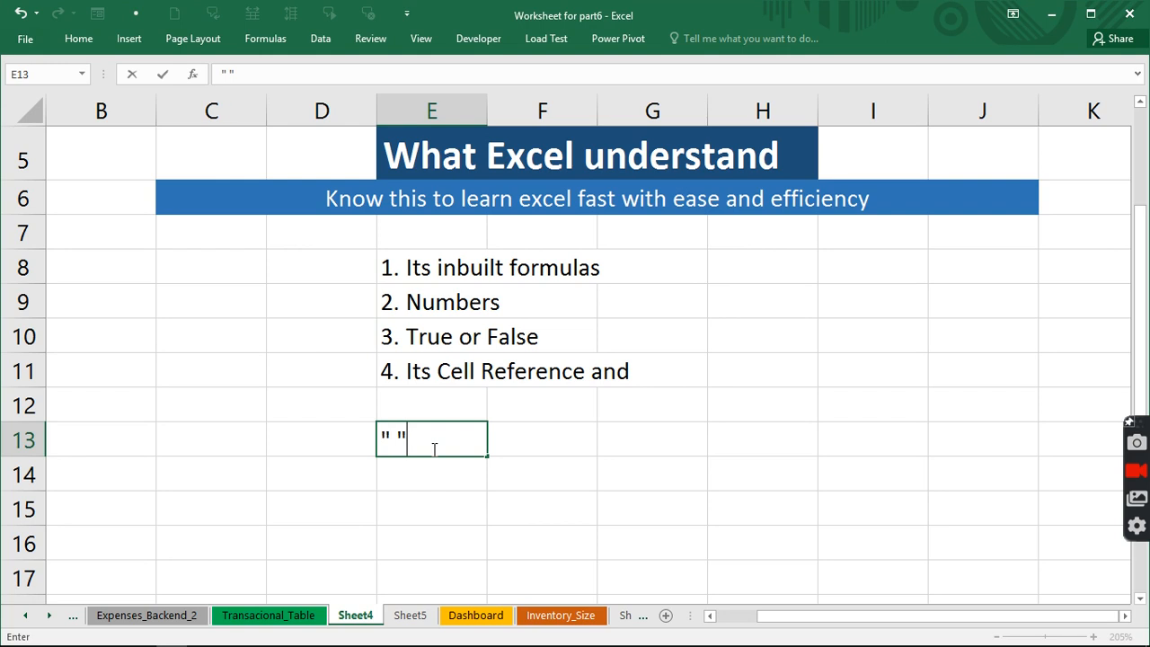
{"action": "left_click", "coordinate": [406, 509]}
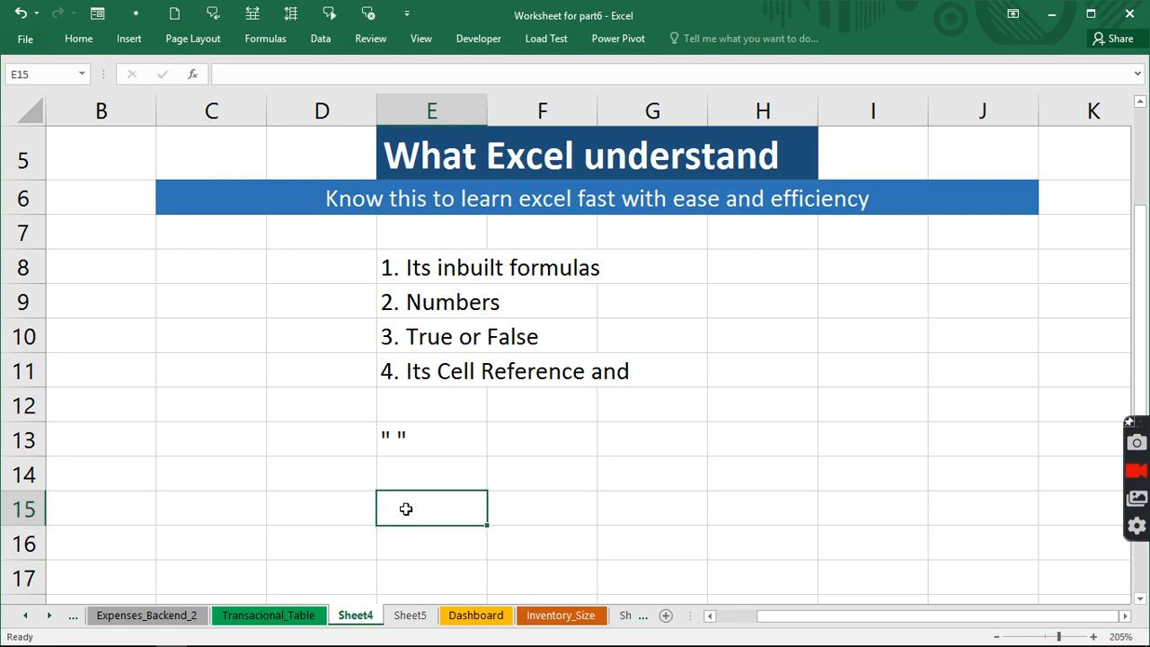
Open Sheet5 and examine the transaction types table, the two method headings and the blank label cells F8:F9.
{"action": "left_click", "coordinate": [410, 615]}
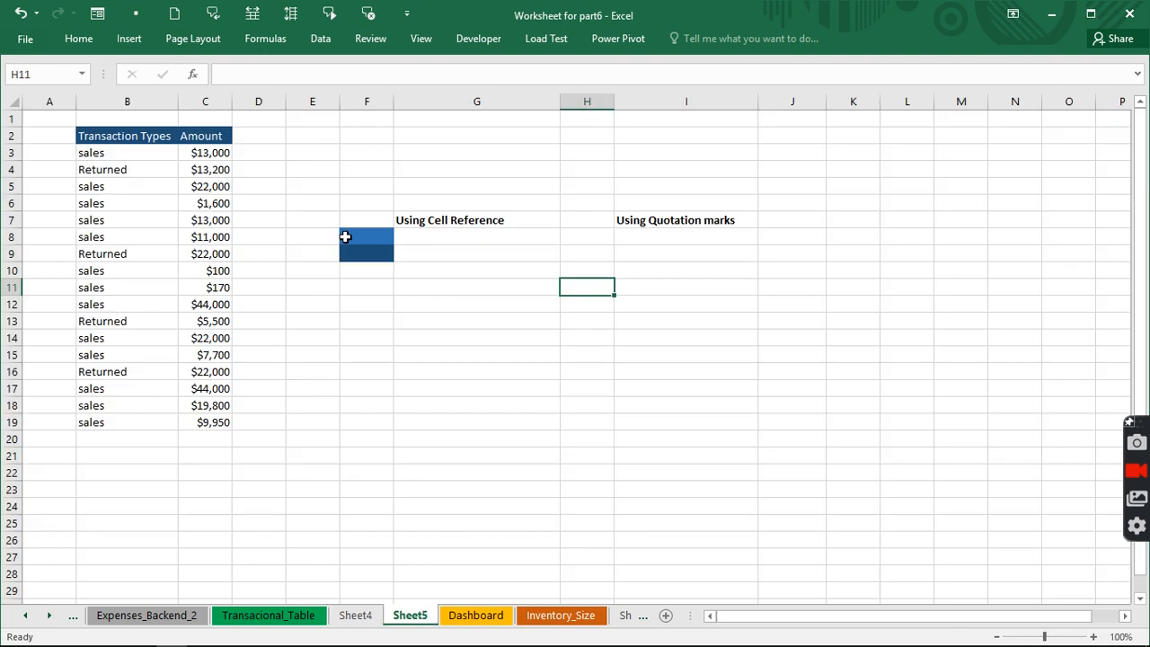
{"action": "left_click", "coordinate": [430, 223]}
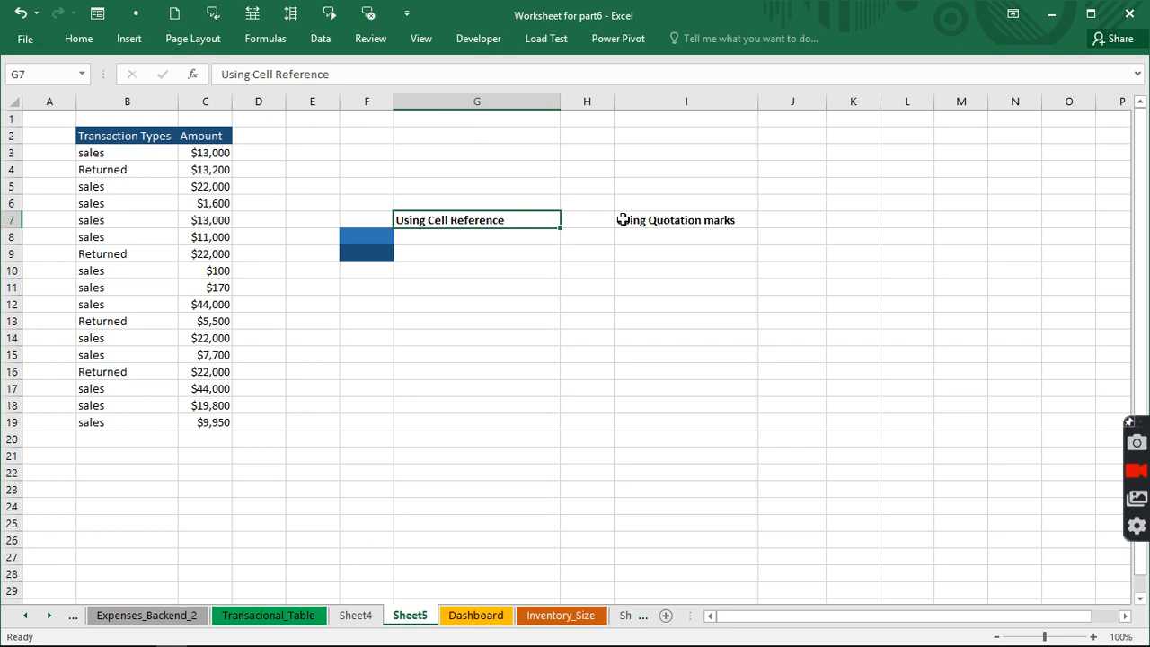
{"action": "left_click", "coordinate": [638, 221]}
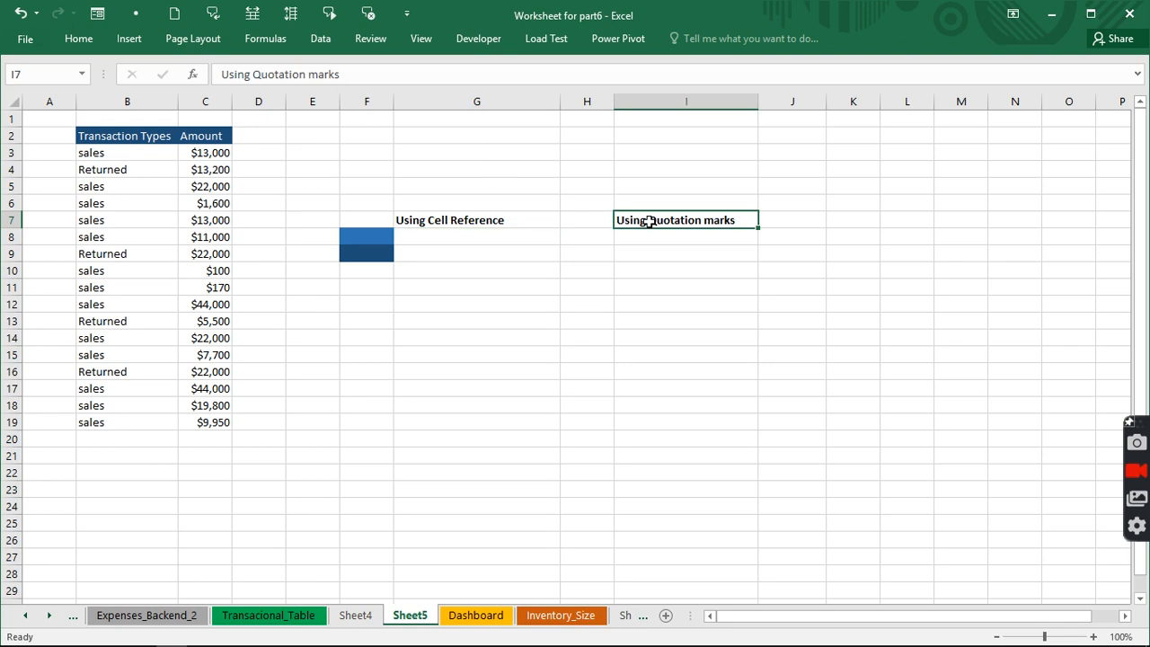
{"action": "left_click", "coordinate": [126, 136]}
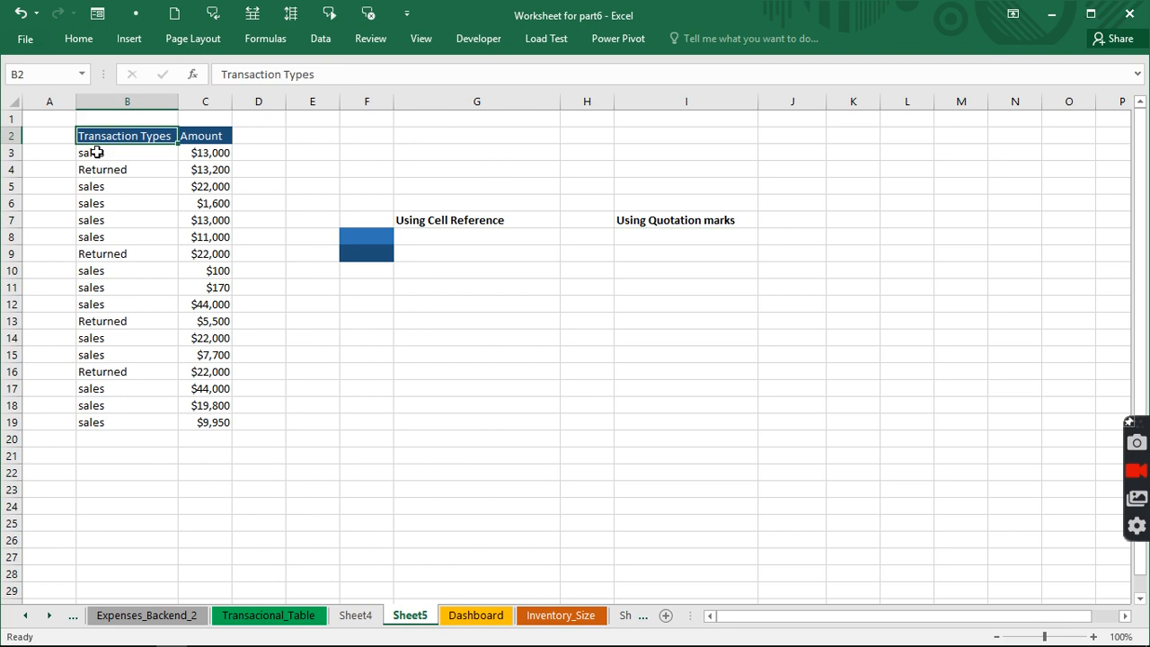
{"action": "left_click", "coordinate": [122, 167]}
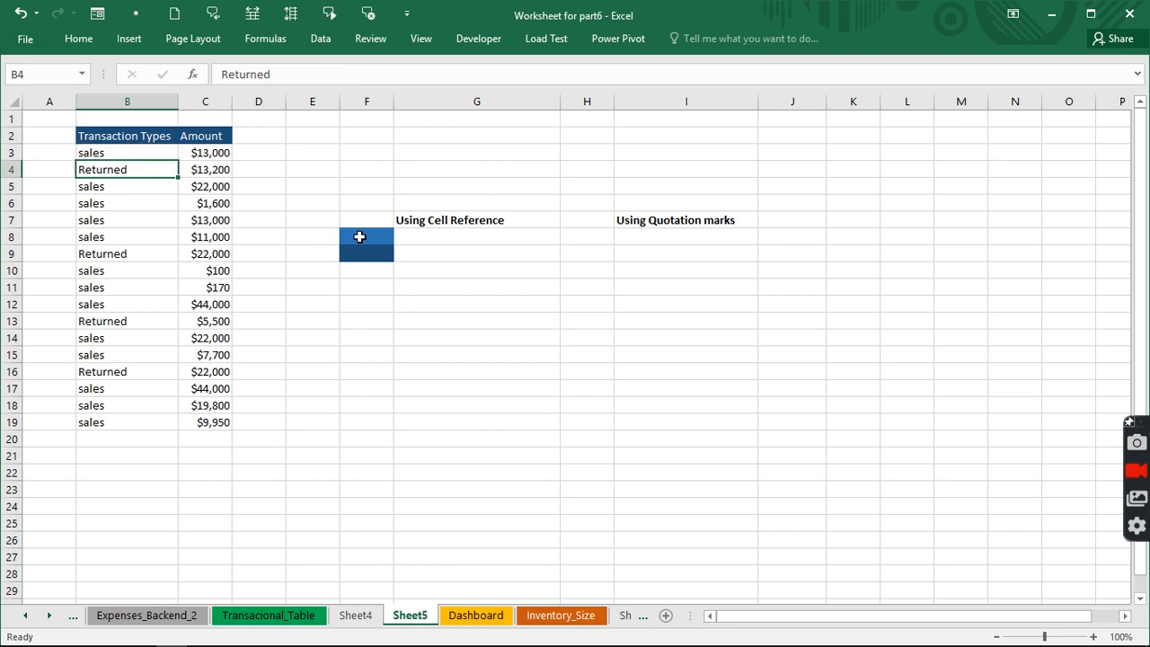
{"action": "left_click", "coordinate": [360, 236]}
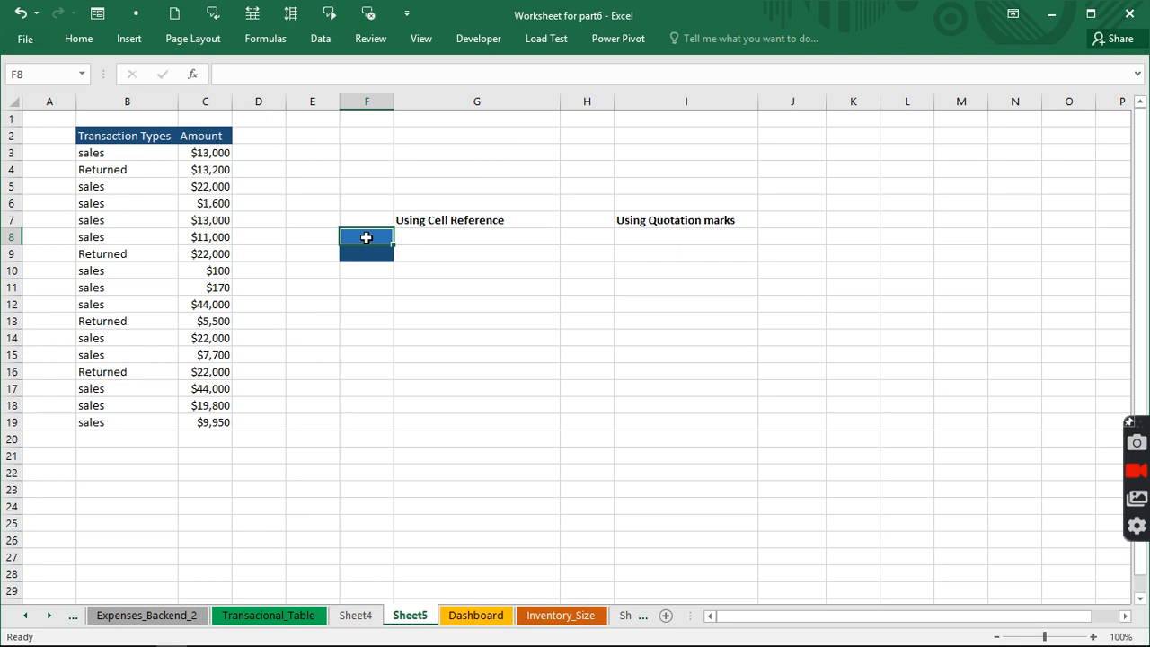
{"action": "left_click_drag", "start_coordinate": [366, 237], "coordinate": [365, 254]}
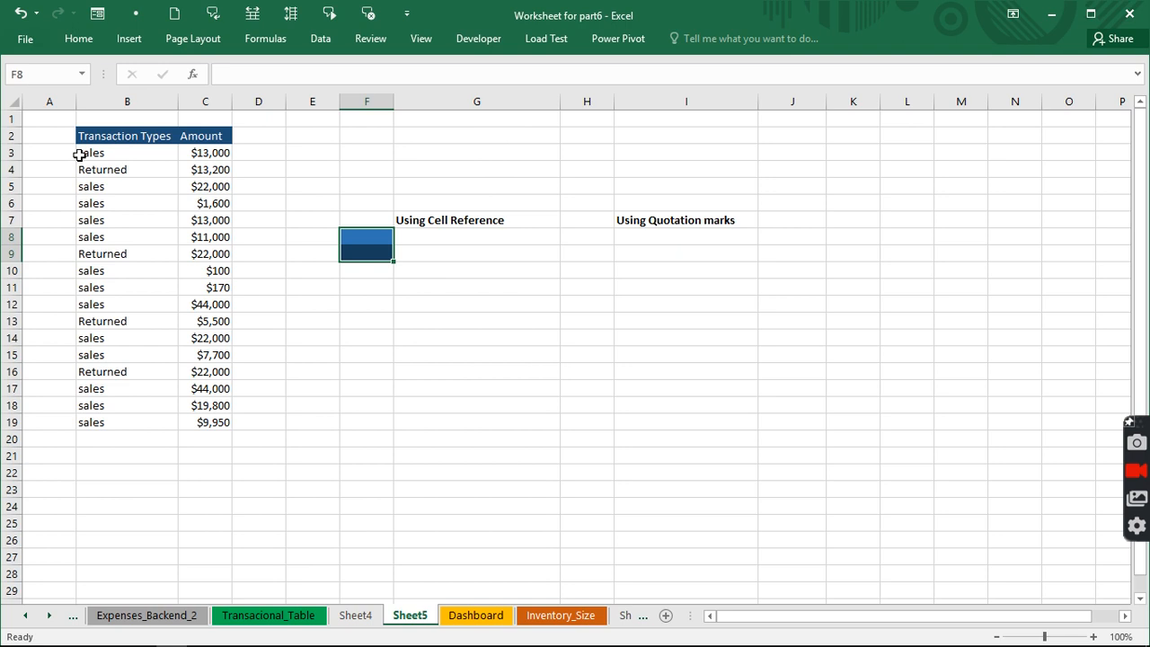
{"action": "left_click", "coordinate": [80, 155]}
{"action": "left_click", "coordinate": [88, 171]}
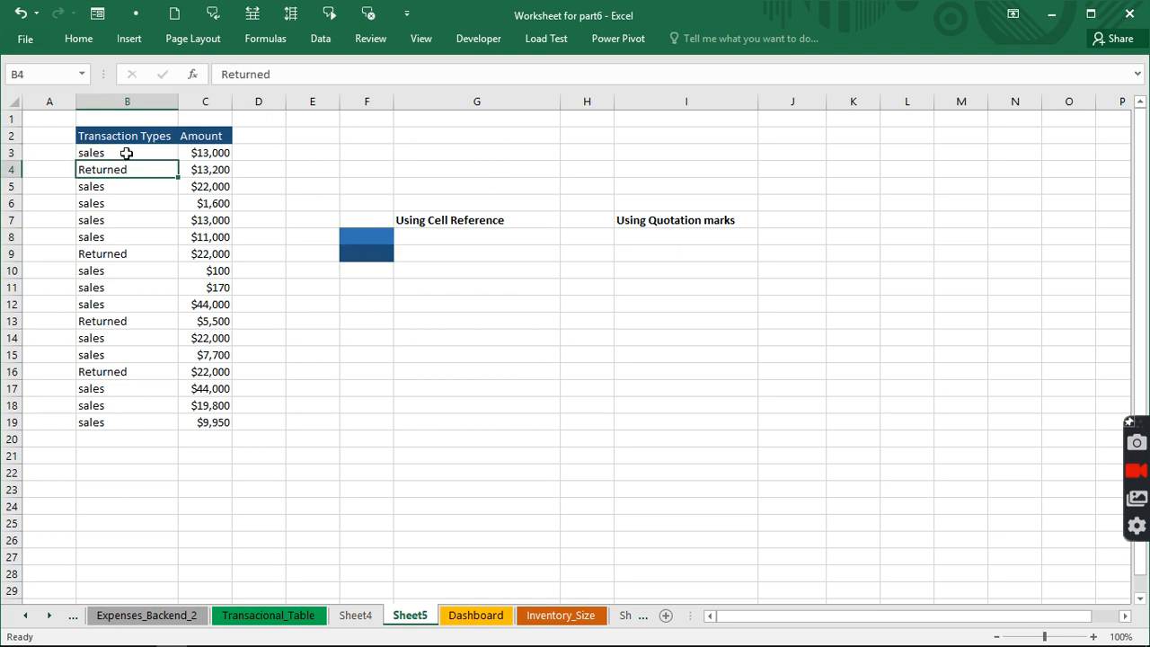
Copy the transaction types in B3:B19 and paste them as links starting at cell F8.
{"action": "left_click_drag", "start_coordinate": [127, 153], "coordinate": [121, 420]}
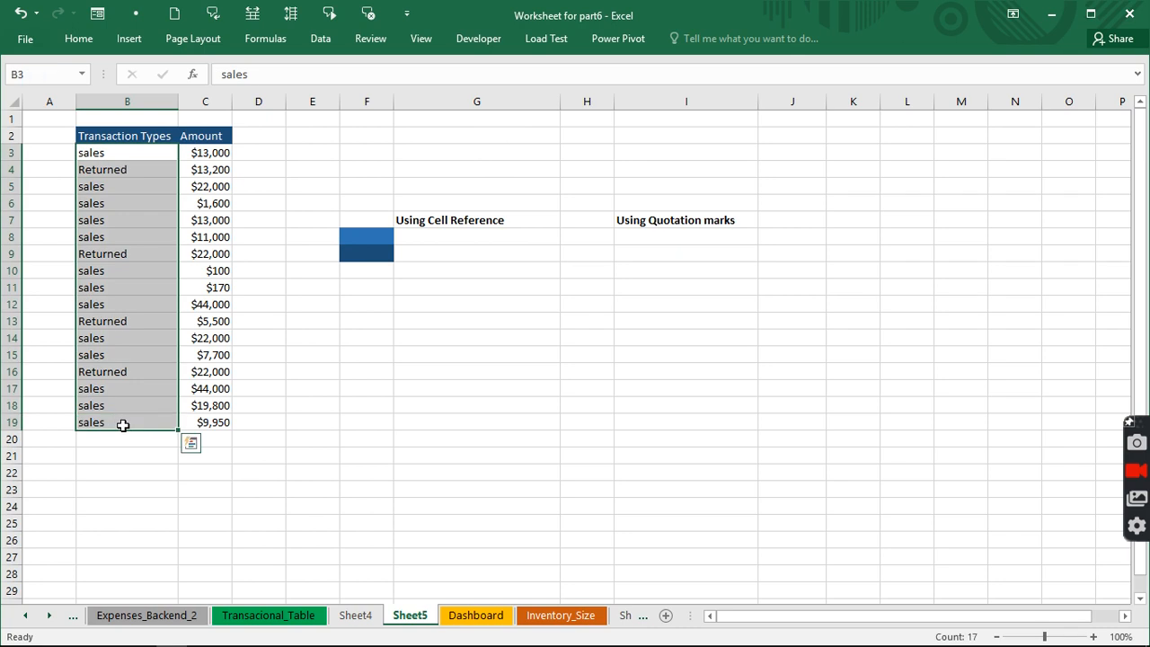
{"action": "key", "text": "ctrl+c"}
{"action": "left_click", "coordinate": [374, 242]}
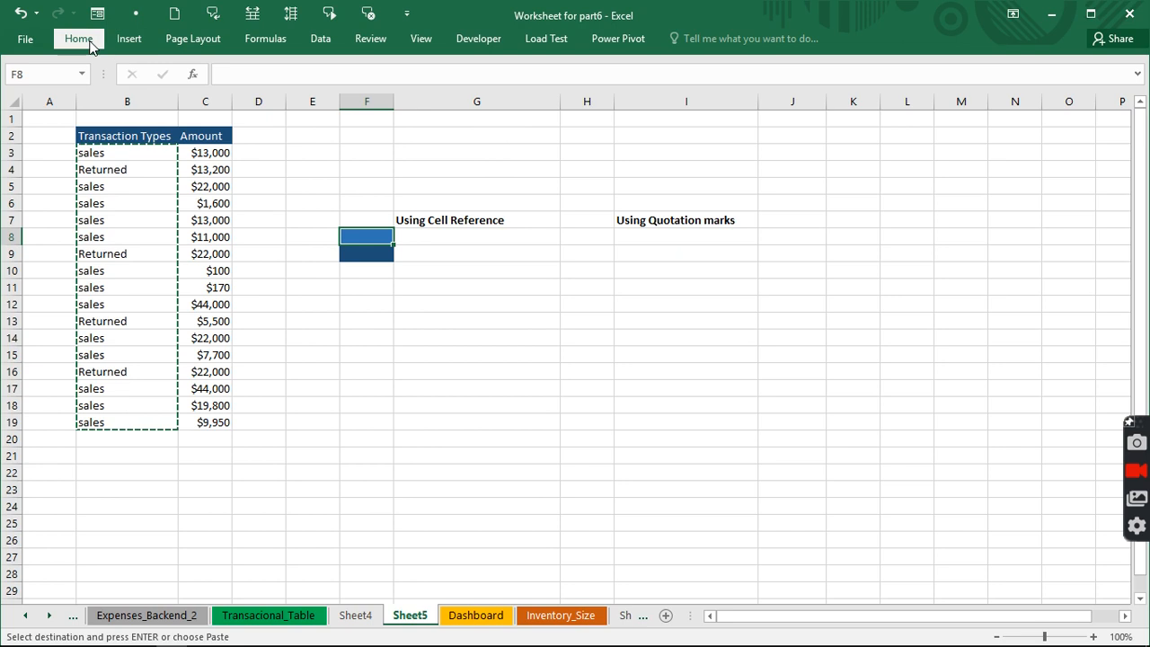
{"action": "left_click", "coordinate": [89, 42]}
{"action": "left_click", "coordinate": [22, 102]}
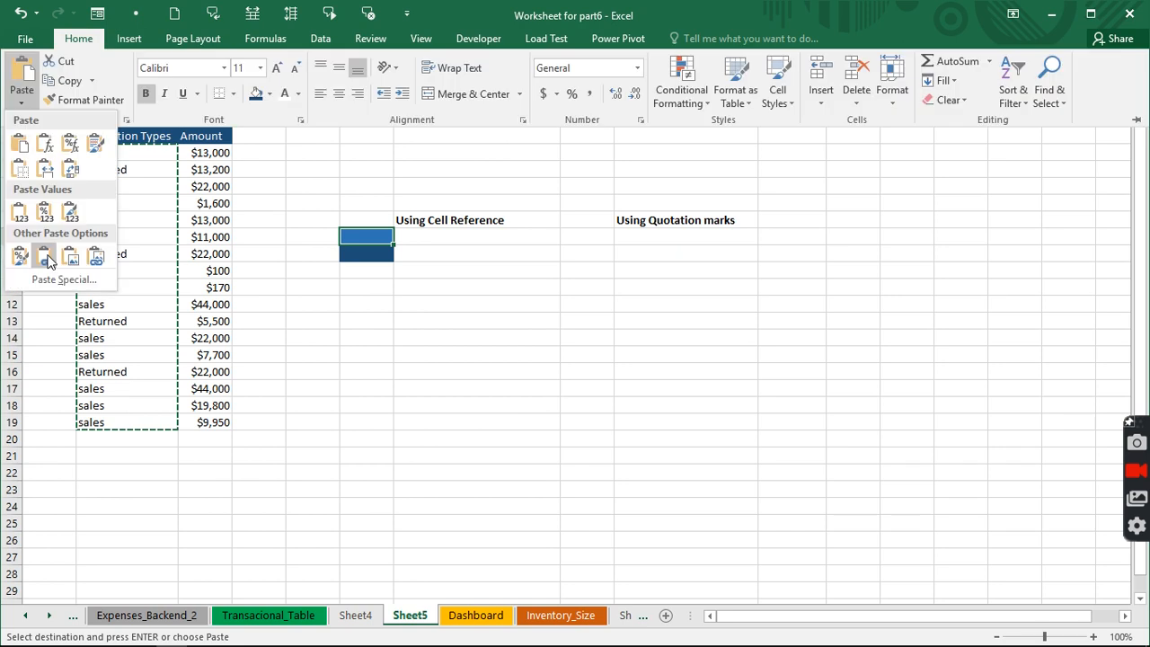
{"action": "left_click", "coordinate": [44, 257]}
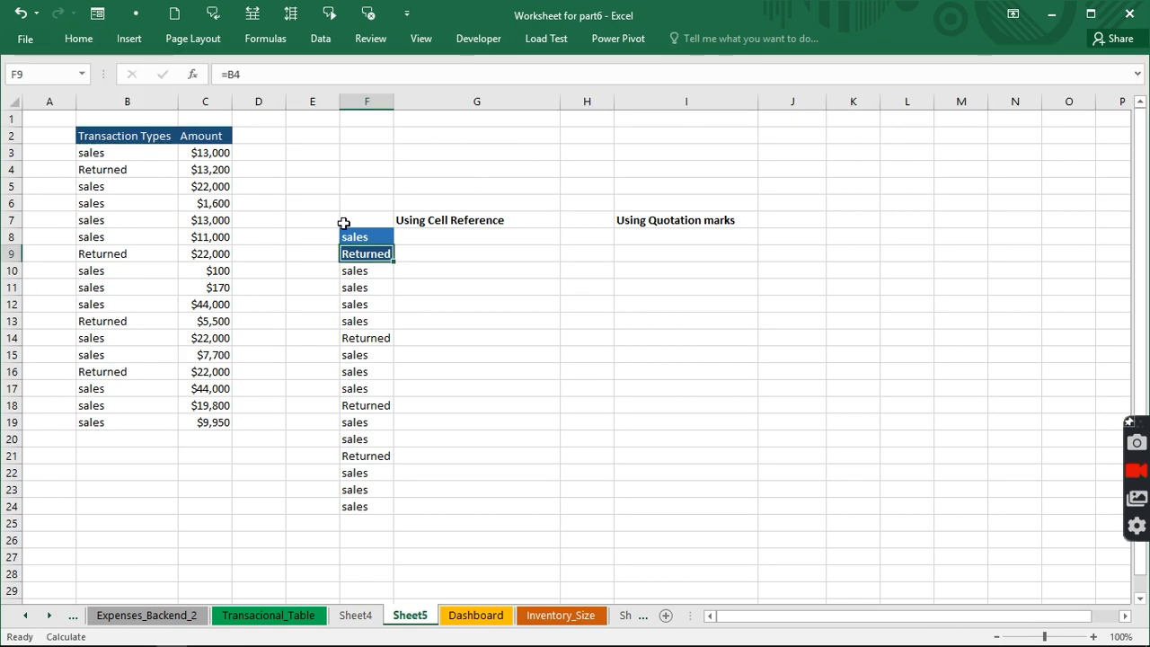
Remove duplicates from F7:F24 only, continuing with the current selection instead of expanding it.
{"action": "left_click_drag", "start_coordinate": [344, 220], "coordinate": [347, 510]}
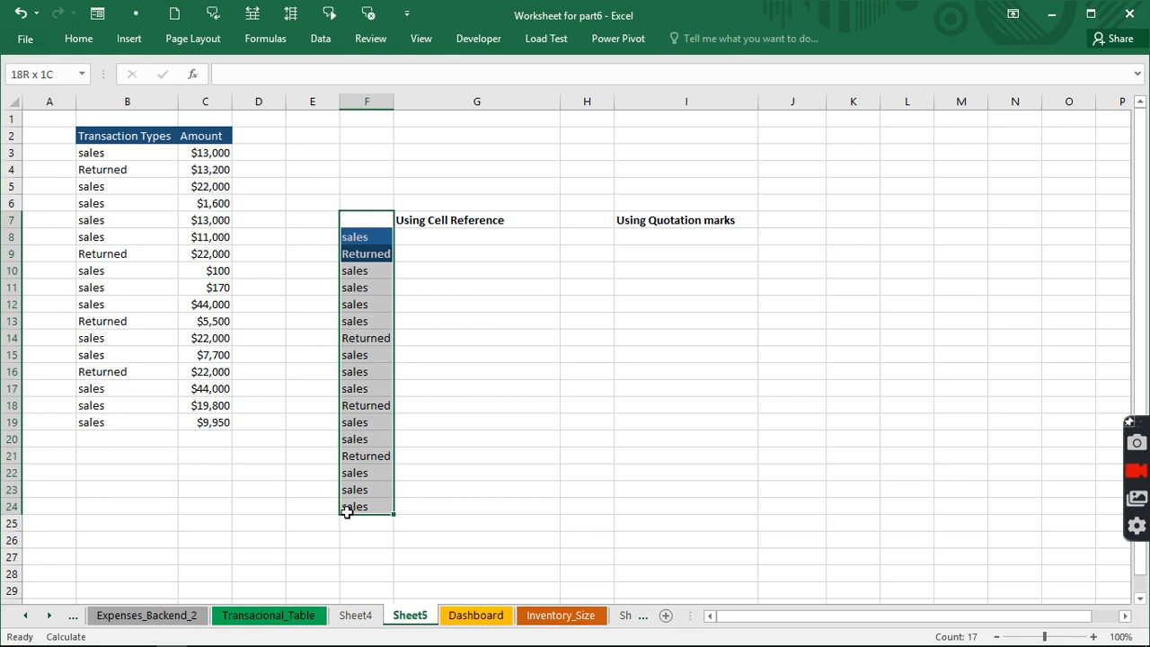
{"action": "left_click", "coordinate": [320, 37]}
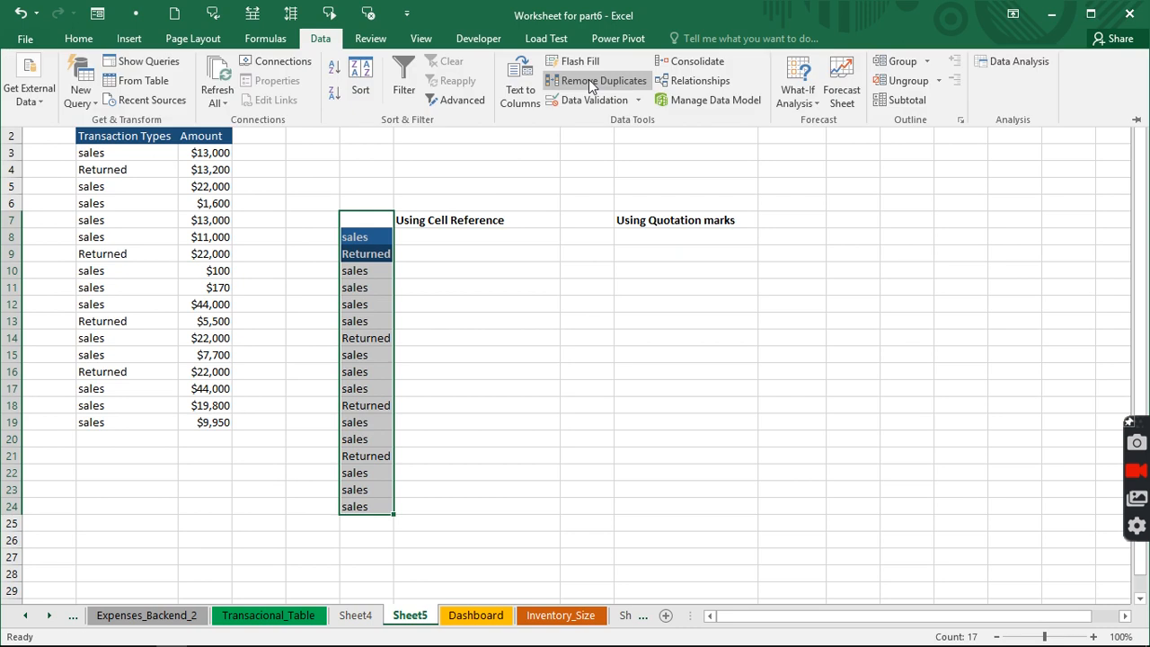
{"action": "left_click", "coordinate": [591, 84]}
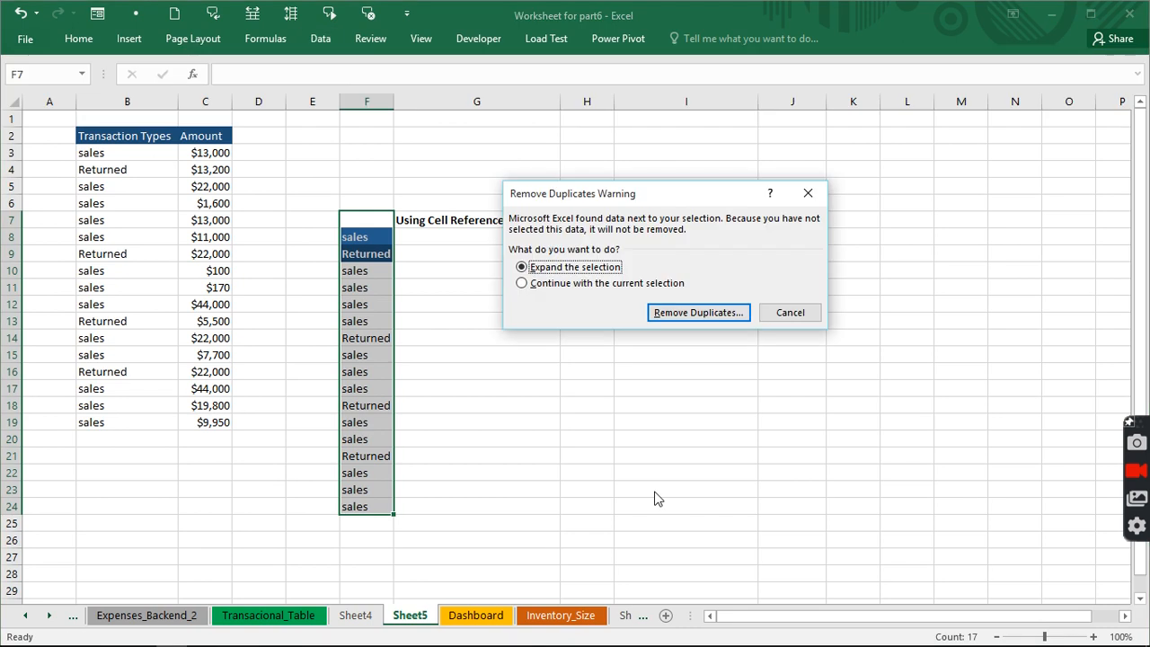
{"action": "left_click", "coordinate": [564, 284]}
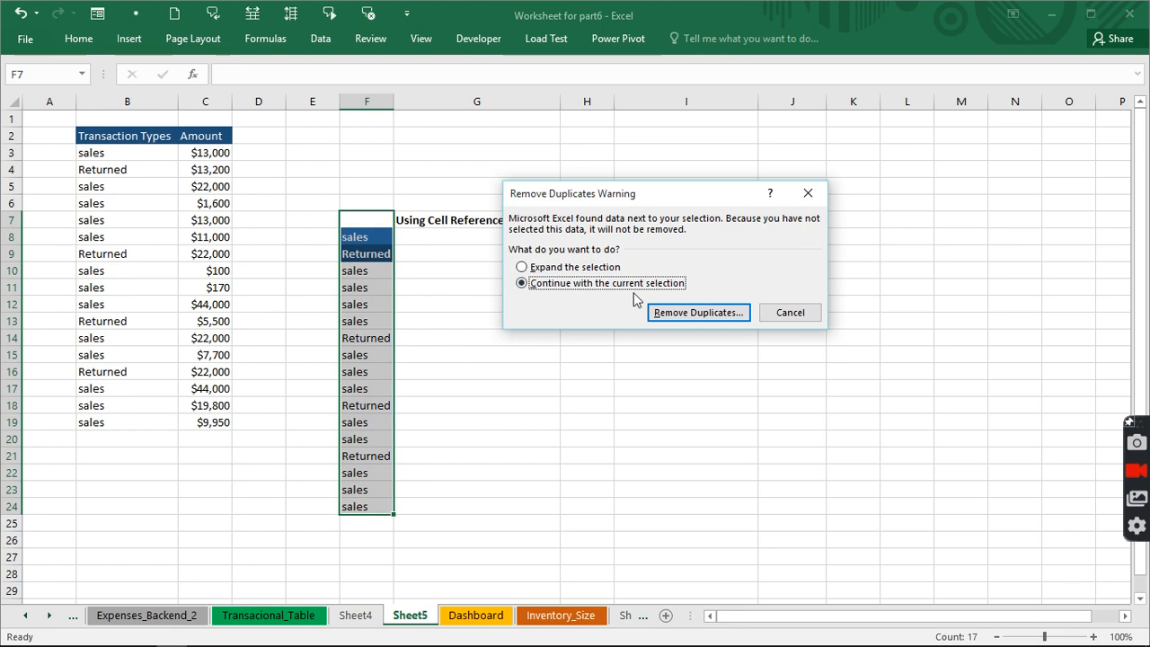
{"action": "left_click", "coordinate": [675, 312]}
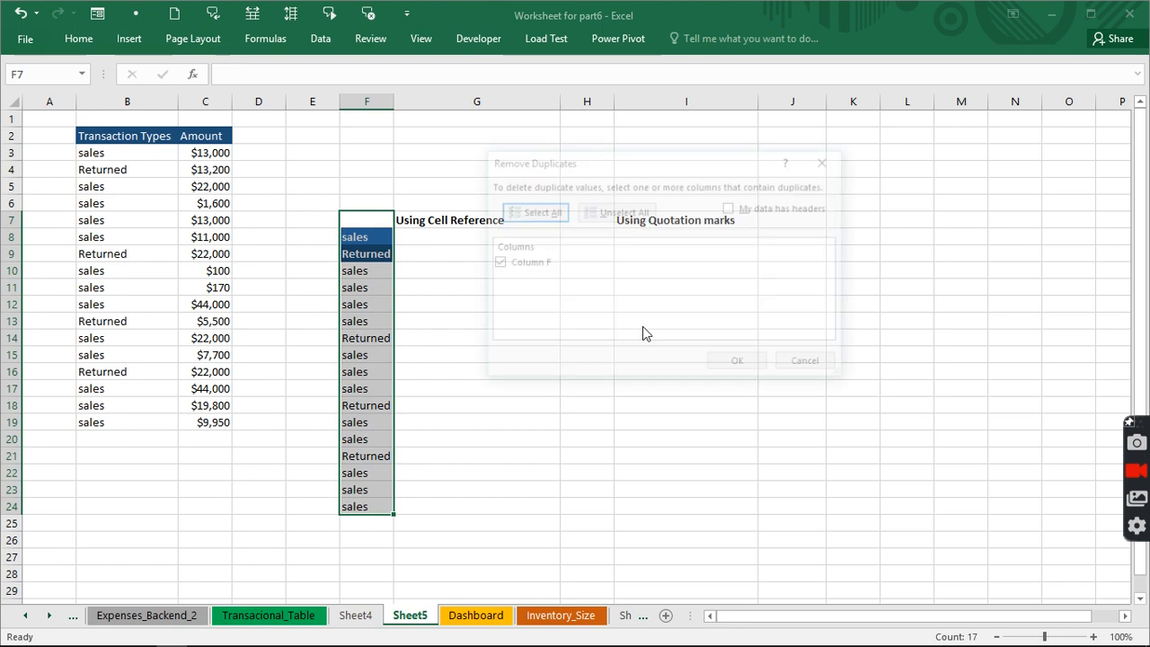
{"action": "key", "text": "Return"}
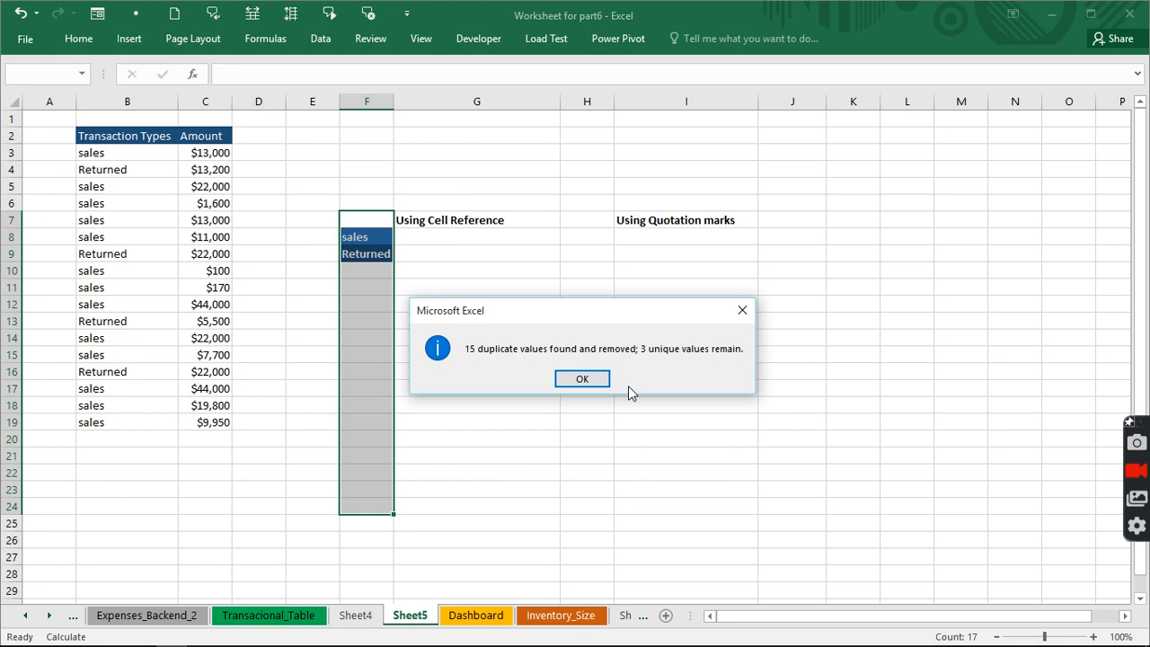
{"action": "key", "text": "Return"}
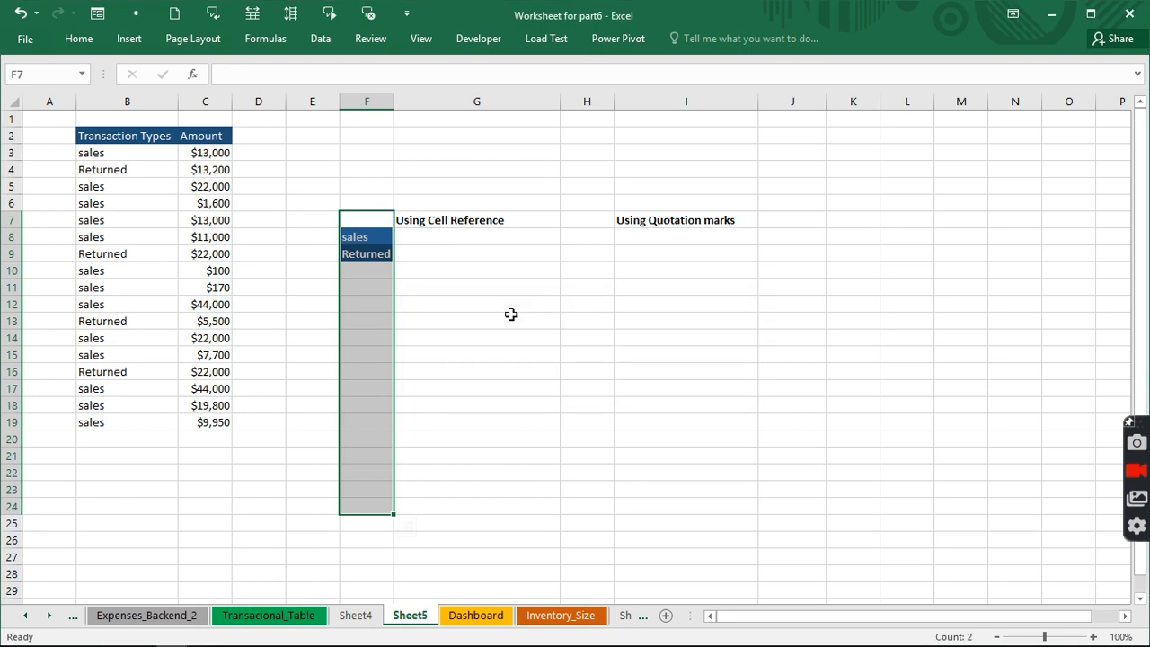
{"action": "left_click", "coordinate": [510, 315]}
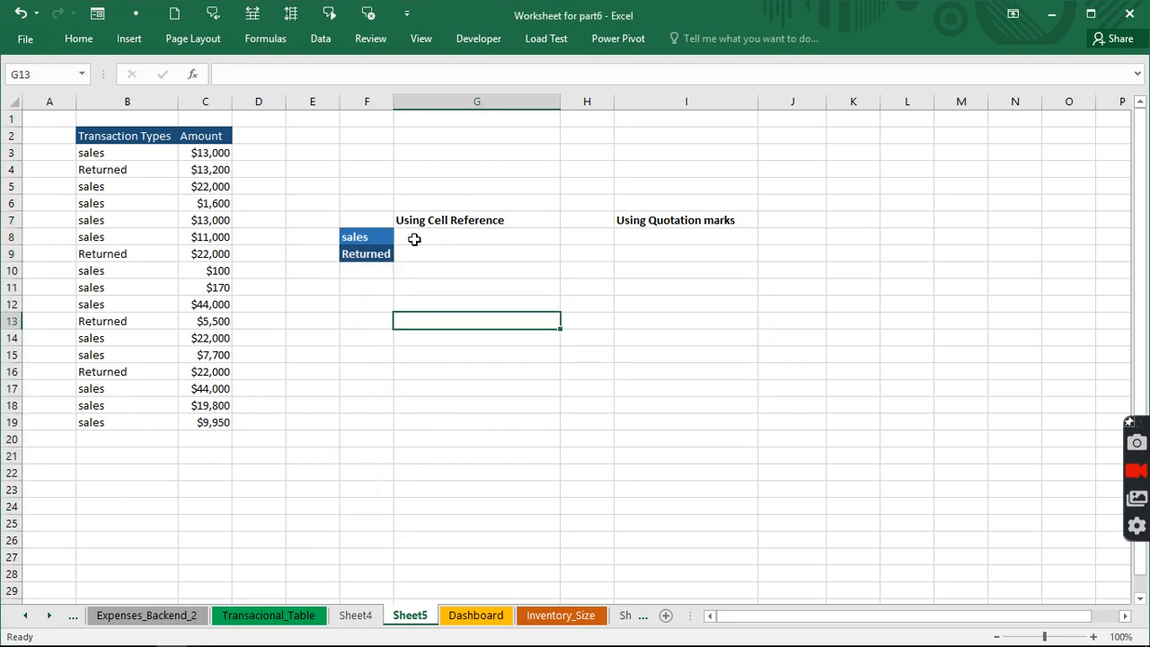
{"action": "left_click", "coordinate": [423, 239]}
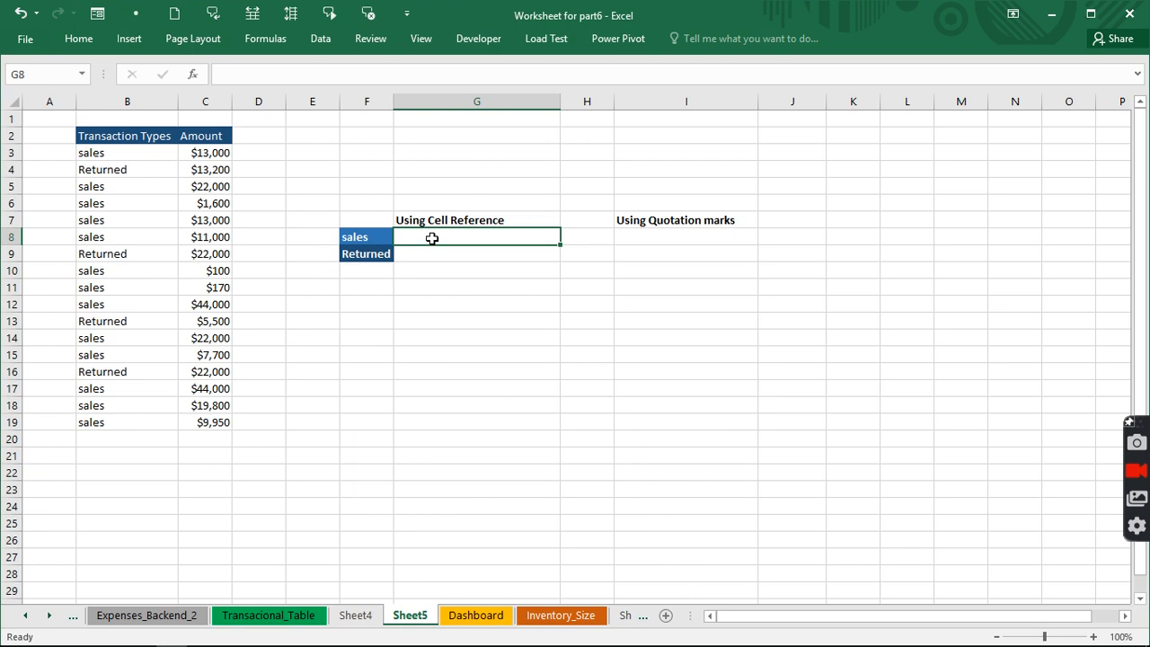
{"action": "left_click", "coordinate": [360, 236]}
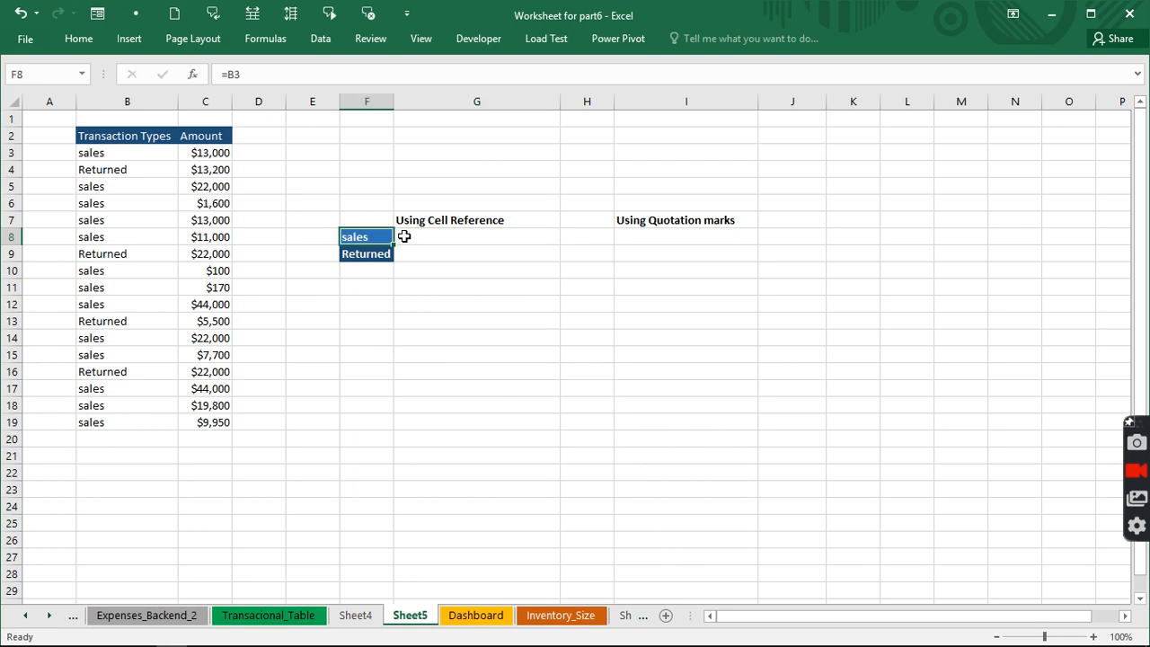
{"action": "left_click", "coordinate": [405, 236]}
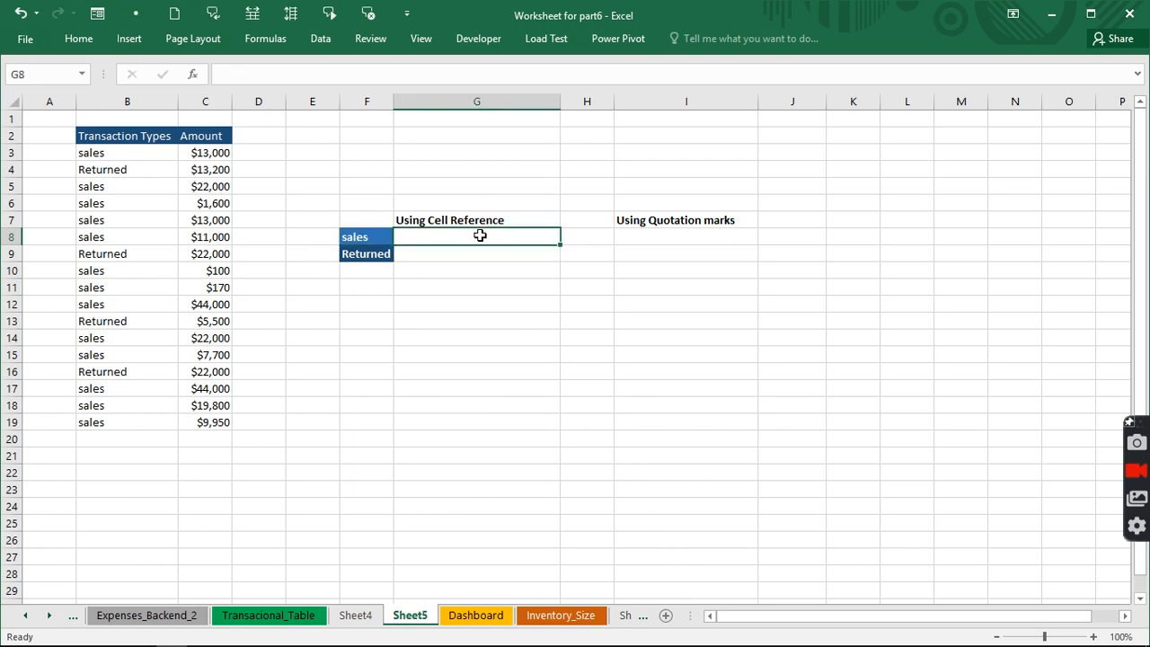
{"action": "left_click", "coordinate": [647, 239]}
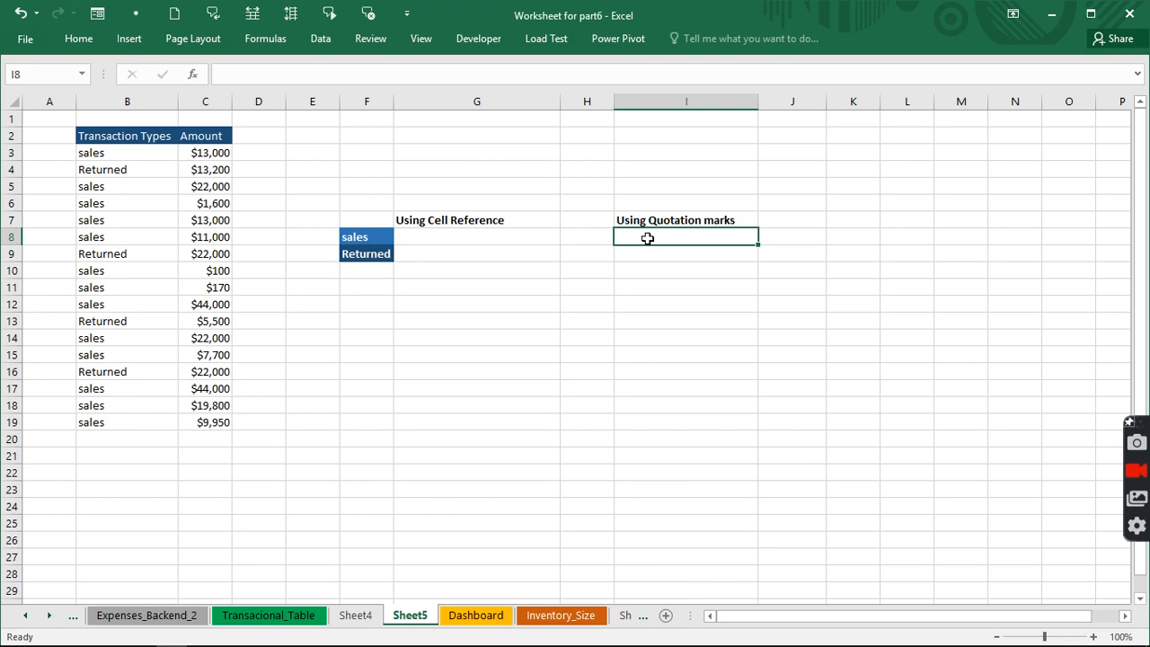
Total the sales amounts in G8 with =SUMIF(B3:B19,F8,C3:C19), using the sales label cell as the criterion.
{"action": "left_click", "coordinate": [483, 235]}
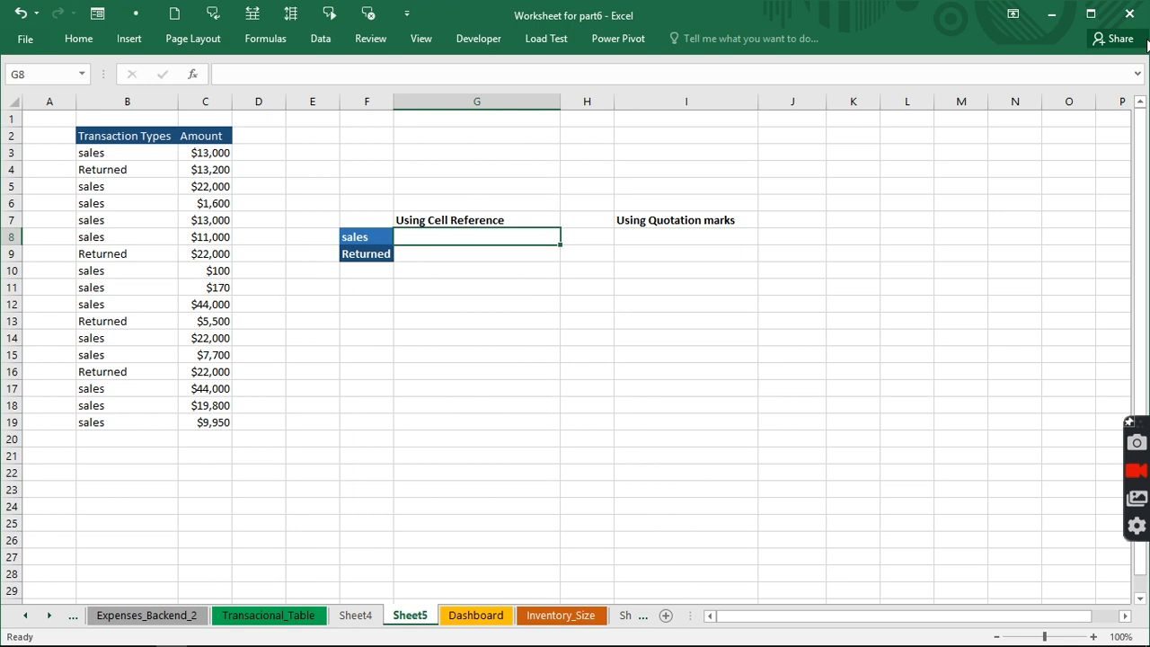
{"action": "type", "text": "="}
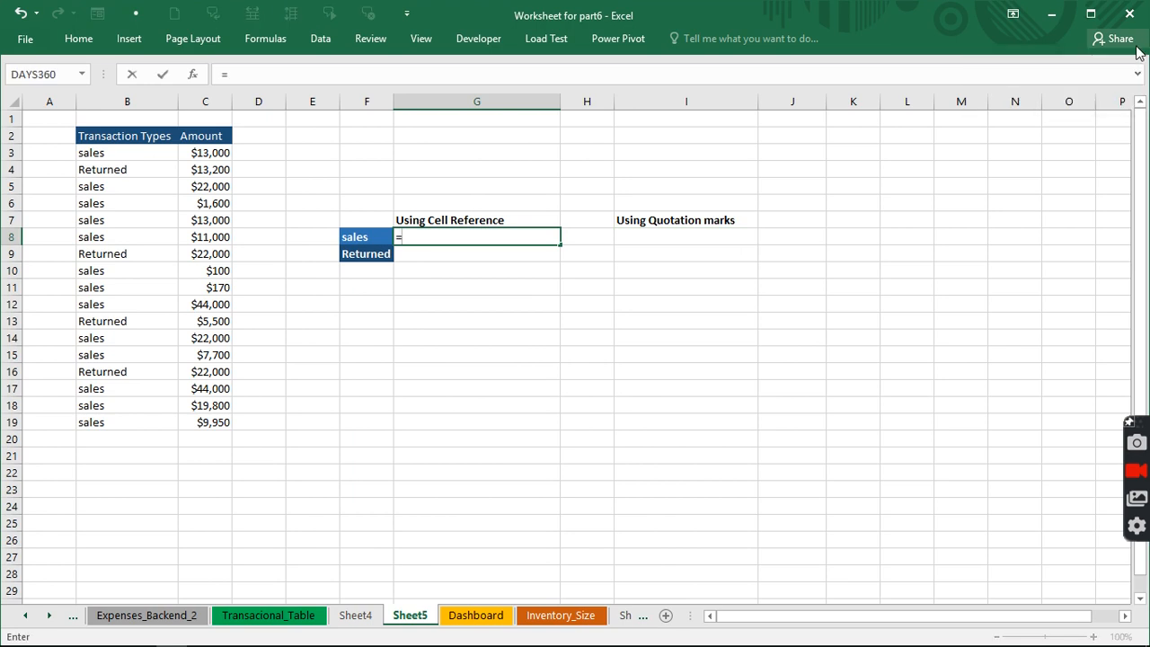
{"action": "type", "text": "s"}
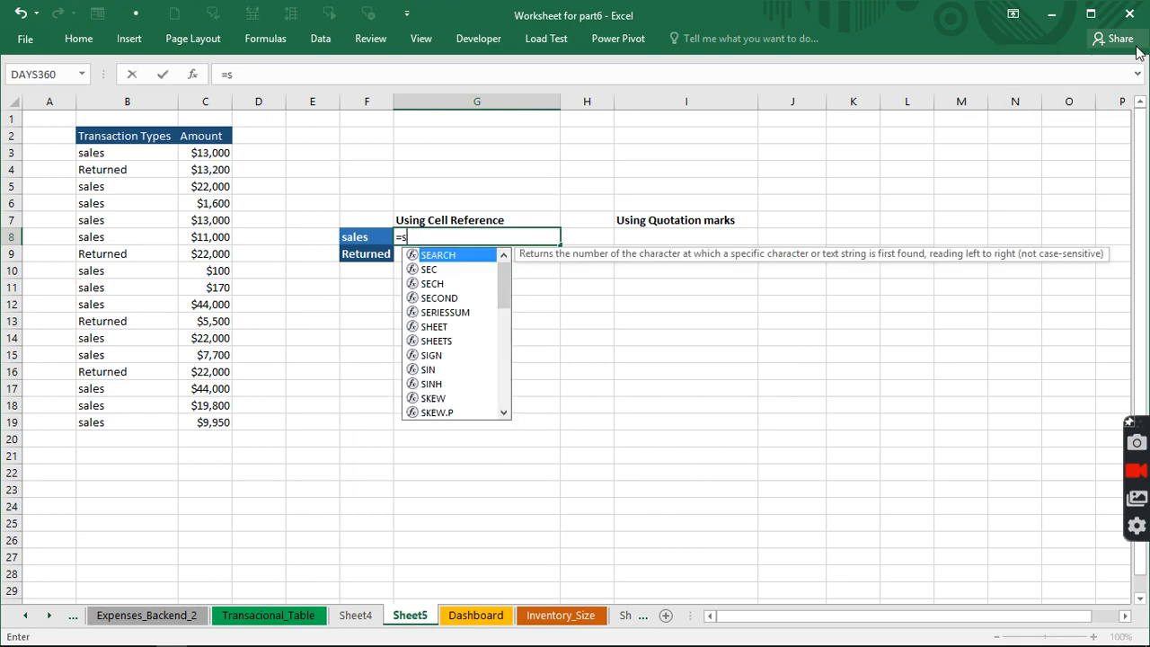
{"action": "type", "text": "umif"}
{"action": "key", "text": "Tab"}
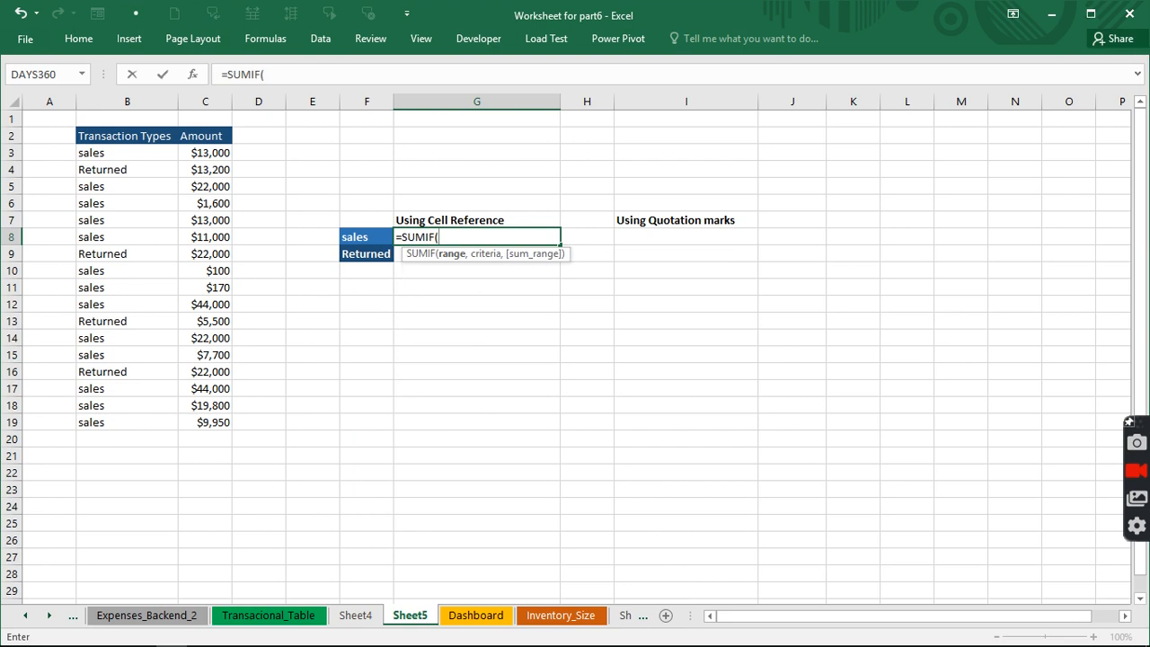
{"action": "left_click", "coordinate": [113, 153]}
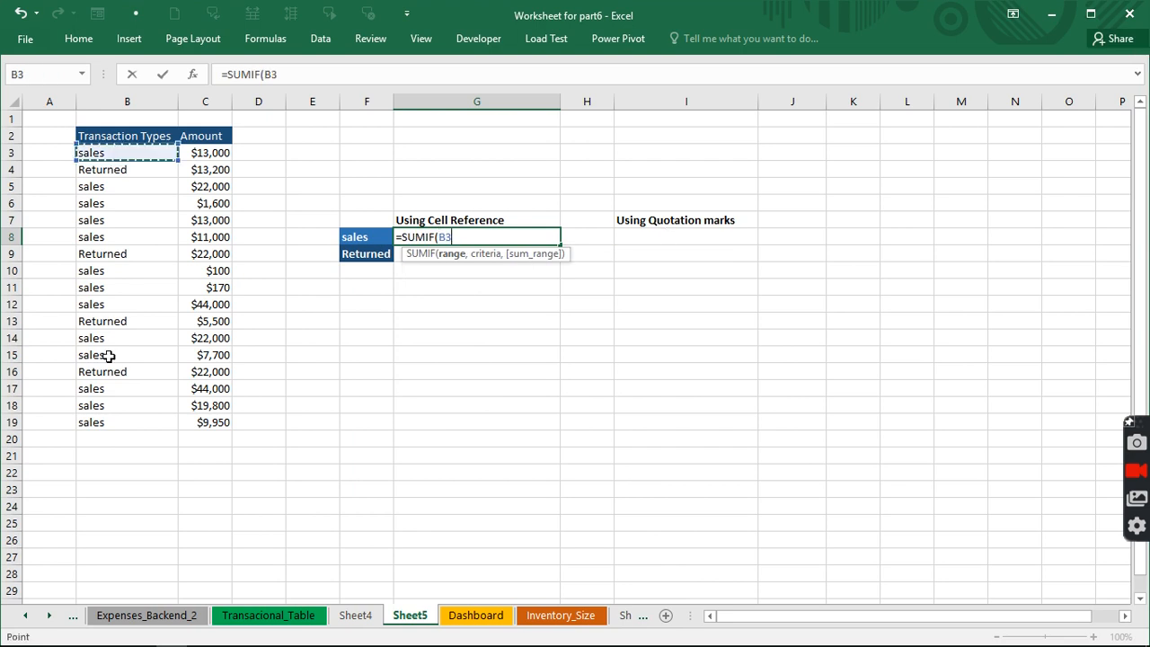
{"action": "left_click_drag", "start_coordinate": [108, 356], "coordinate": [109, 434]}
{"action": "key", "text": "F8"}
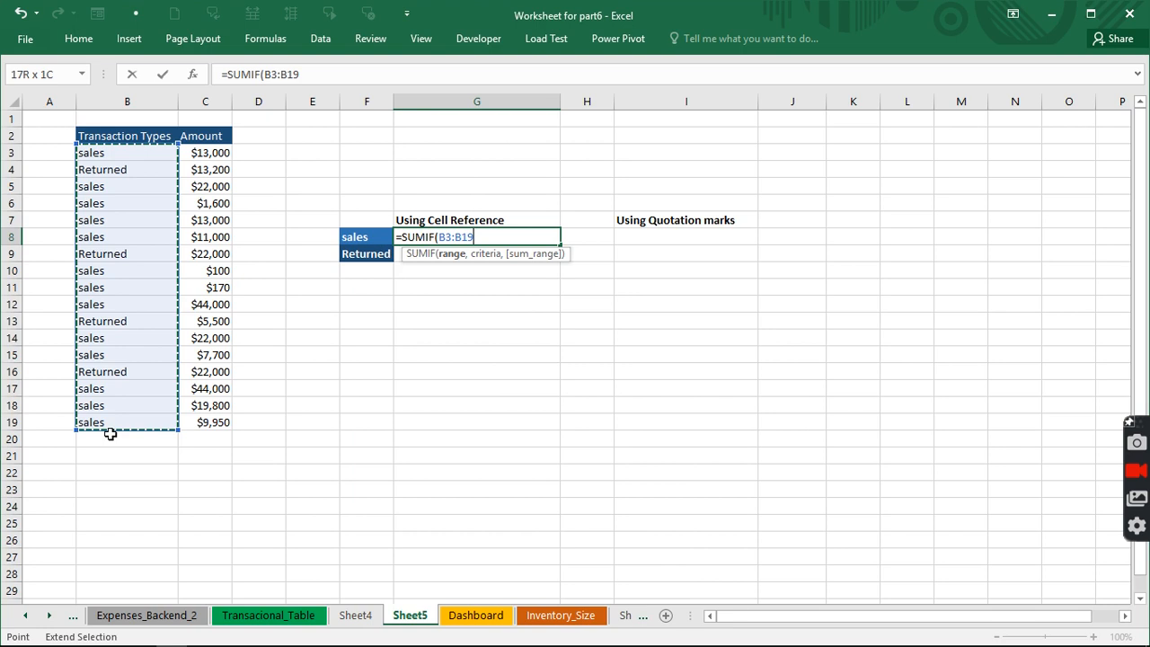
{"action": "type", "text": ","}
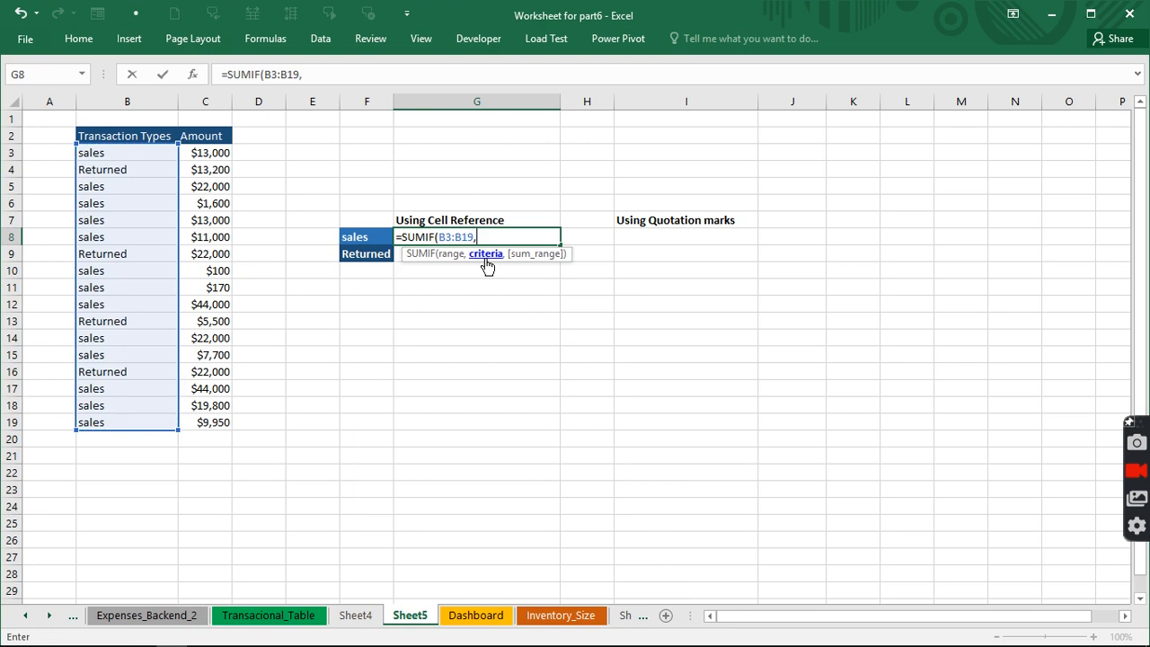
{"action": "left_click", "coordinate": [357, 237]}
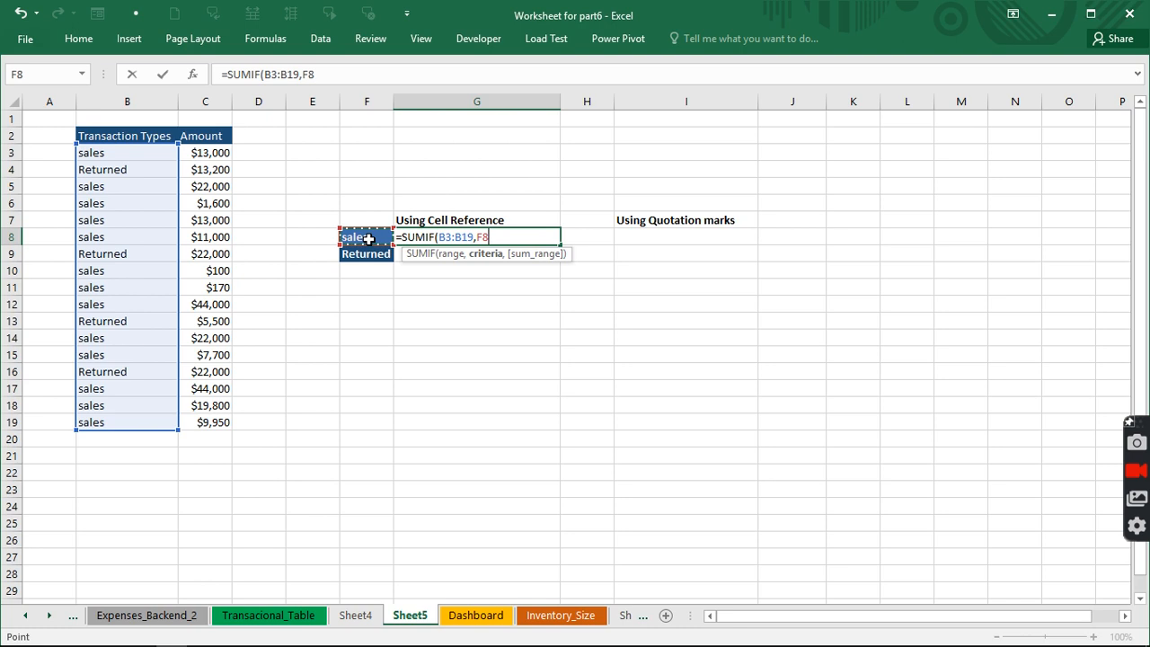
{"action": "type", "text": ","}
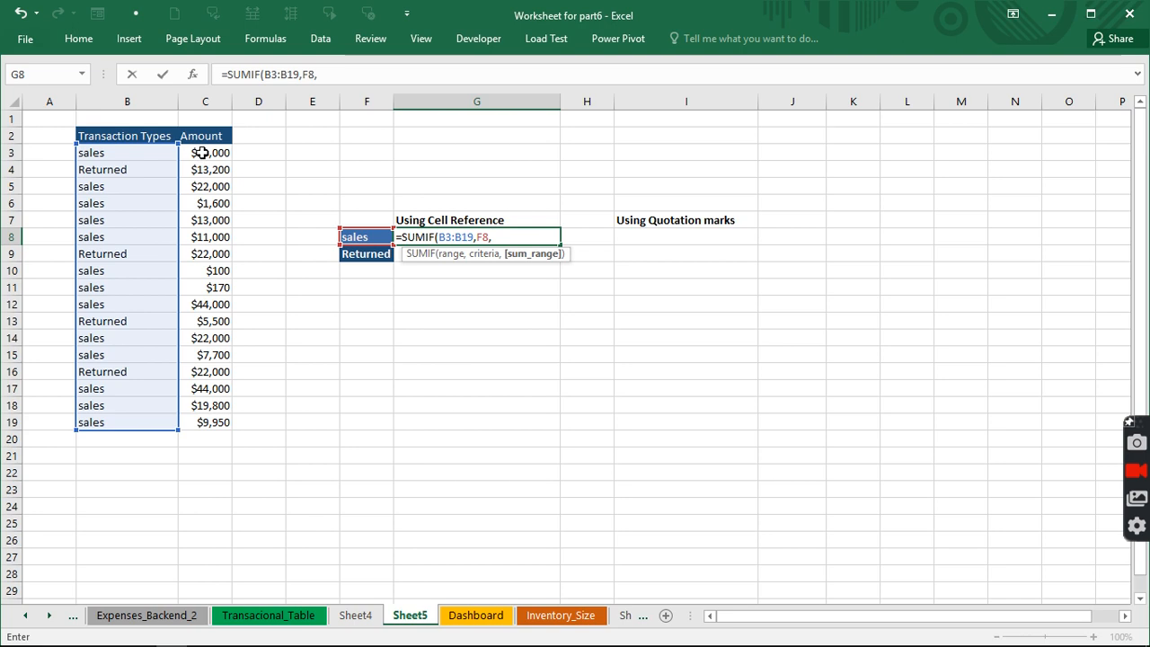
{"action": "left_click_drag", "start_coordinate": [202, 153], "coordinate": [215, 431]}
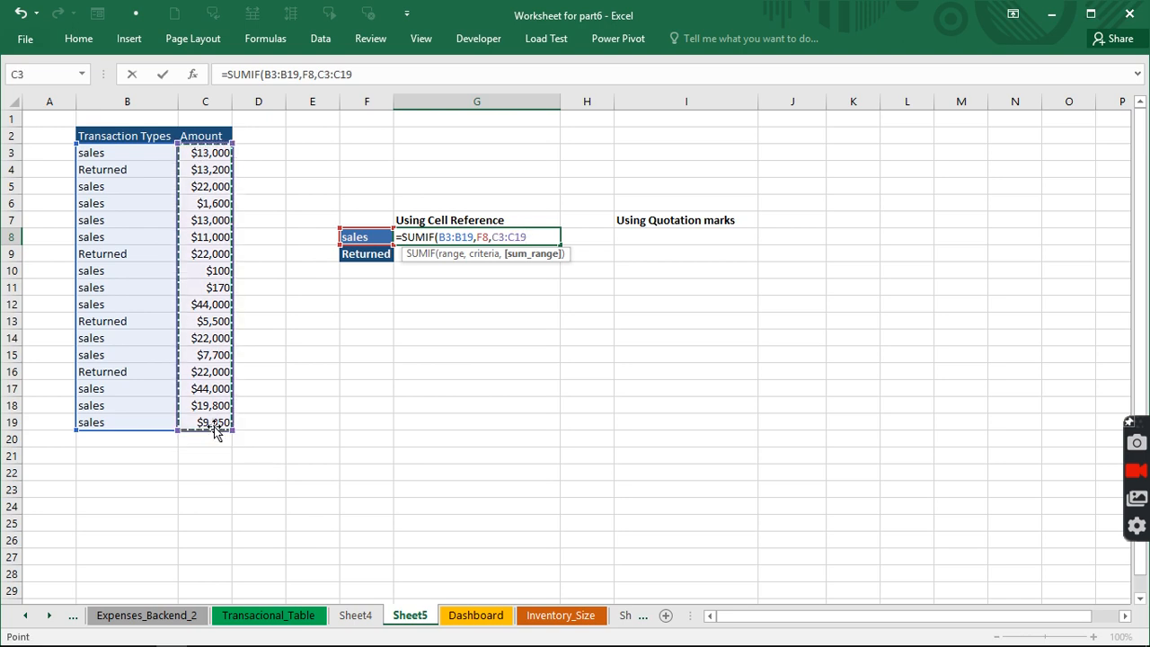
{"action": "type", "text": ")"}
{"action": "key", "text": "Return"}
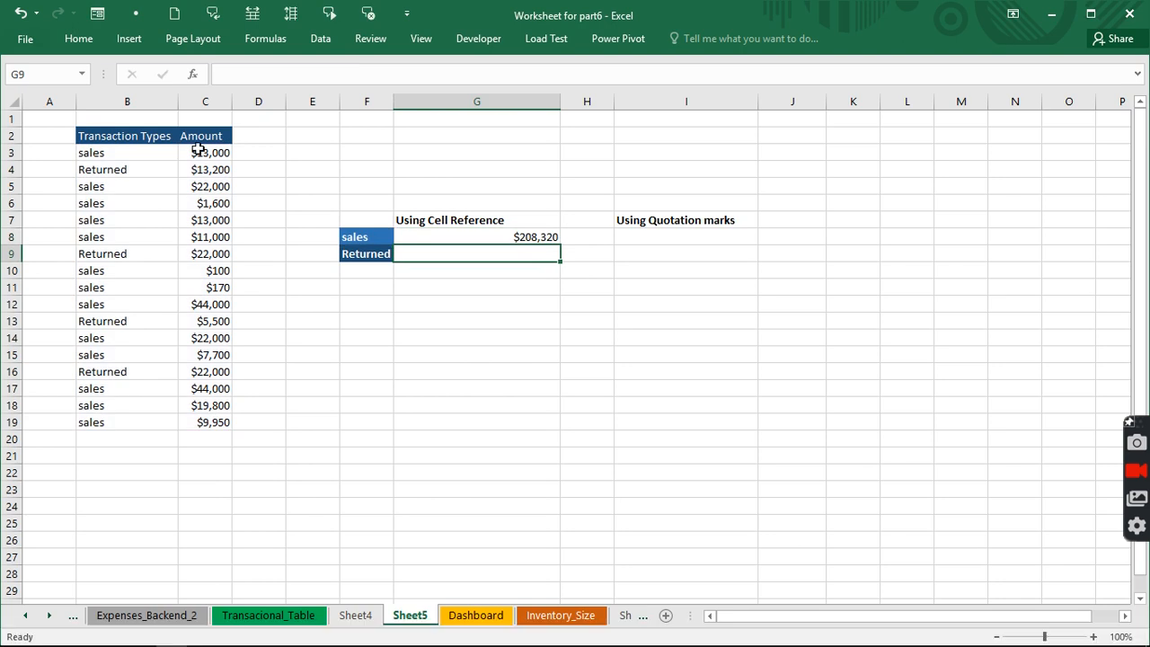
Fill the SUMIF formula from G8 down to G9 for the Returned label and check its criterion cell F9.
{"action": "left_click", "coordinate": [526, 238]}
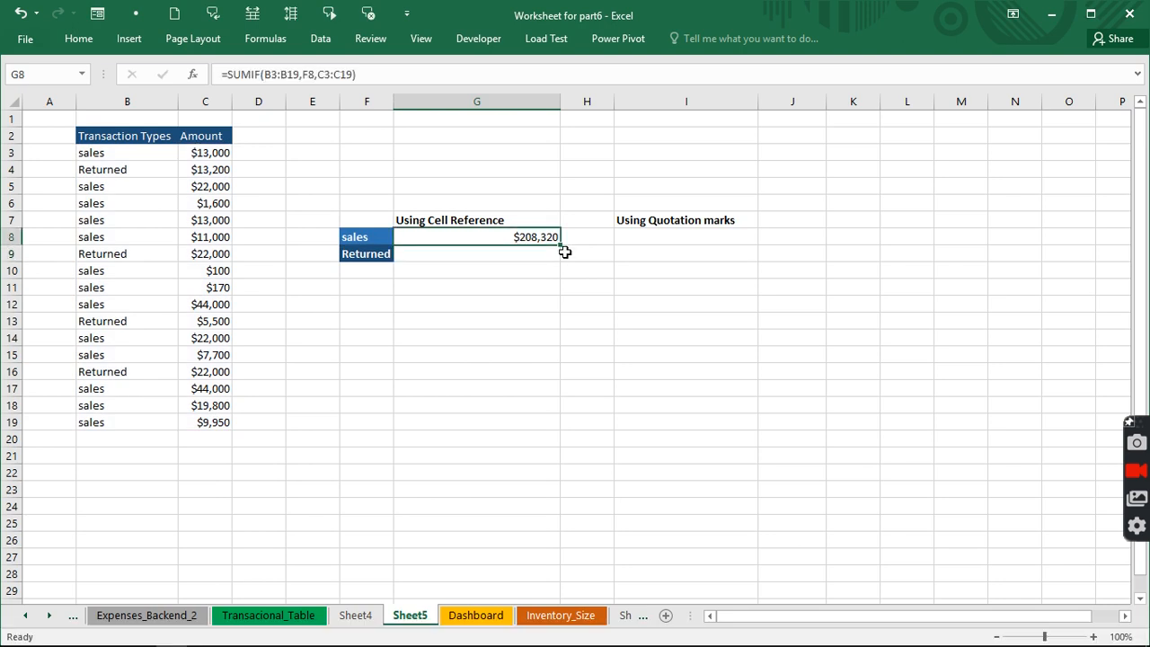
{"action": "left_click_drag", "start_coordinate": [563, 245], "coordinate": [551, 262]}
{"action": "left_click", "coordinate": [365, 257]}
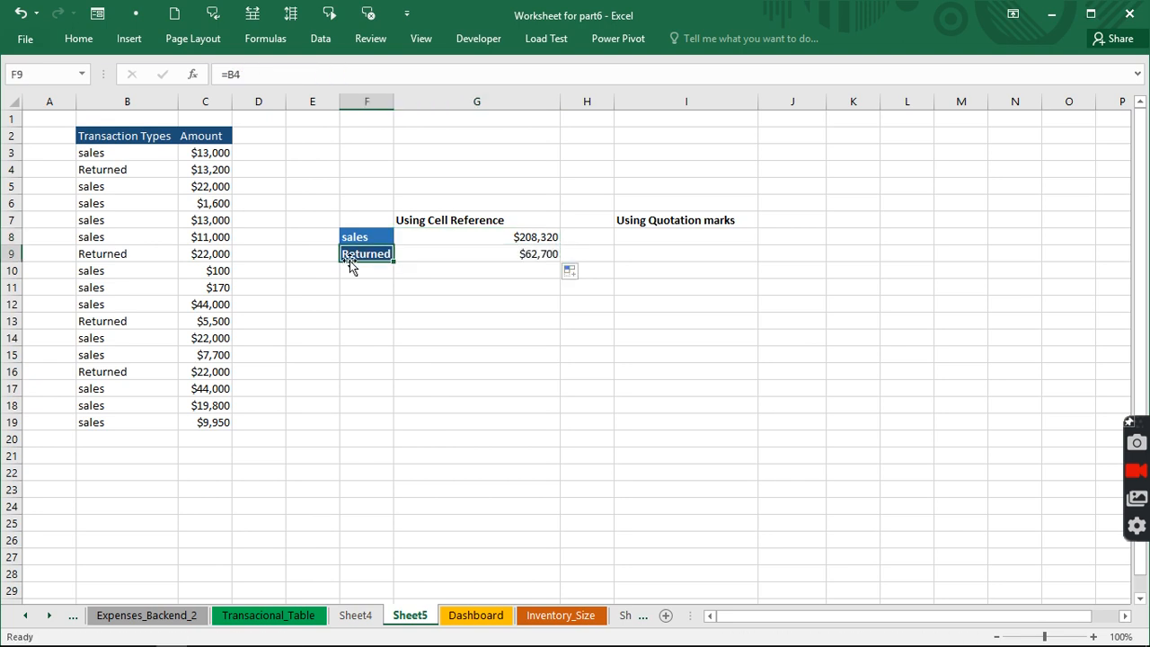
Change the transaction types in B6 and B17 to Returned and check the returned total's formula in G9.
{"action": "left_click", "coordinate": [92, 205]}
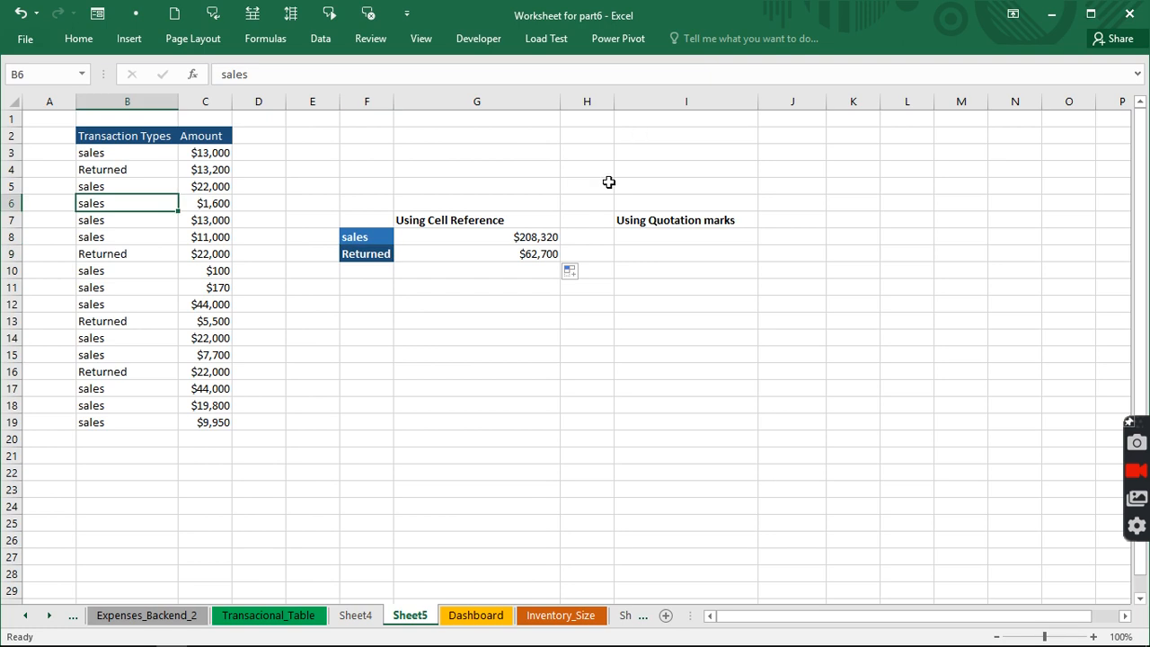
{"action": "type", "text": "returned"}
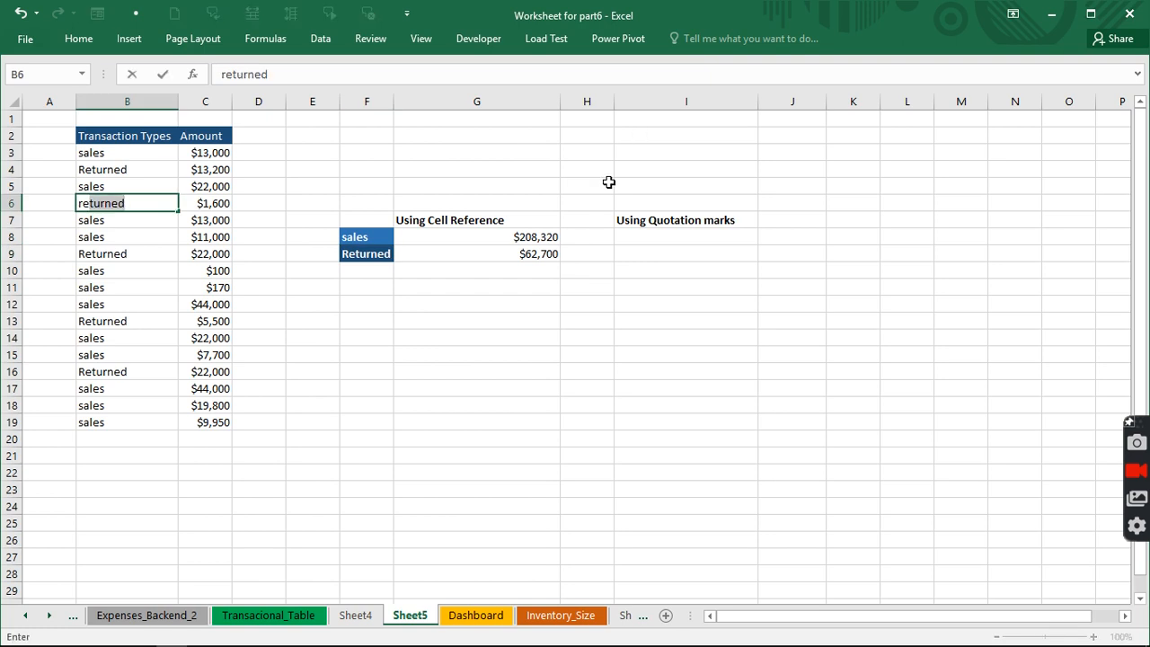
{"action": "key", "text": "Return"}
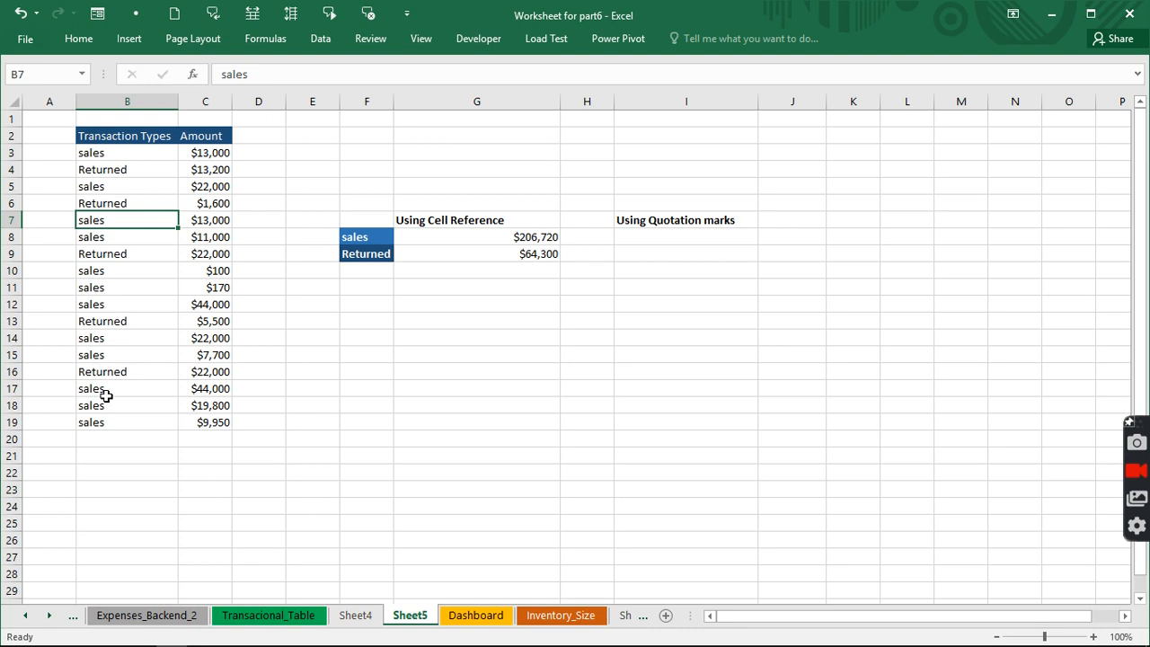
{"action": "left_click", "coordinate": [108, 392]}
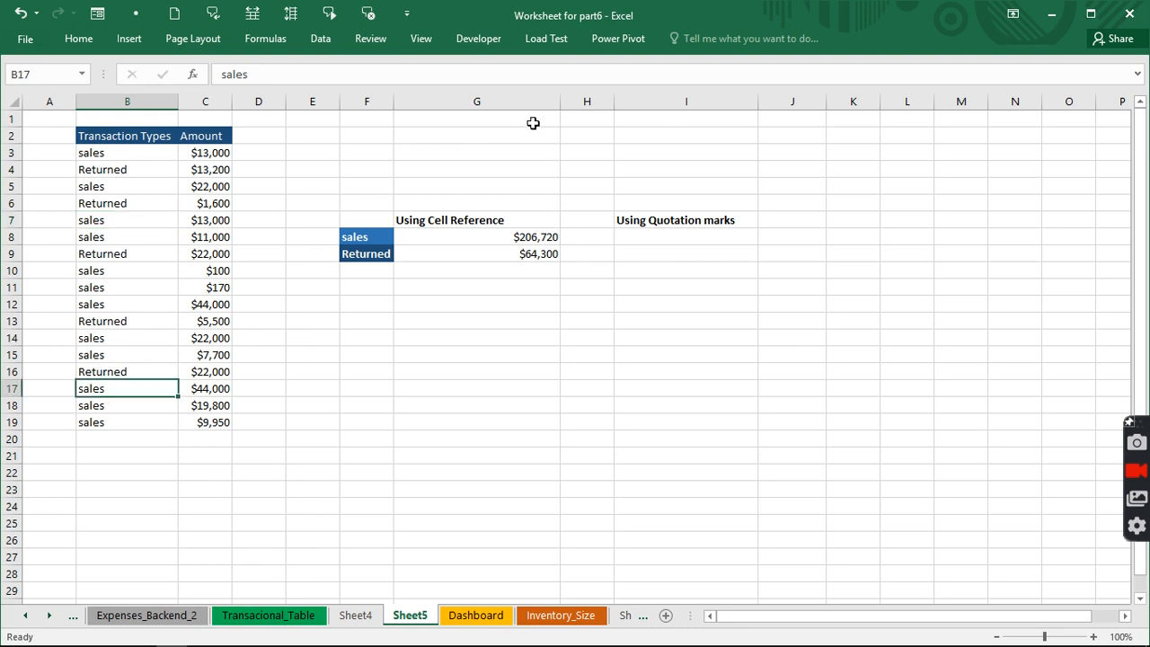
{"action": "type", "text": "re"}
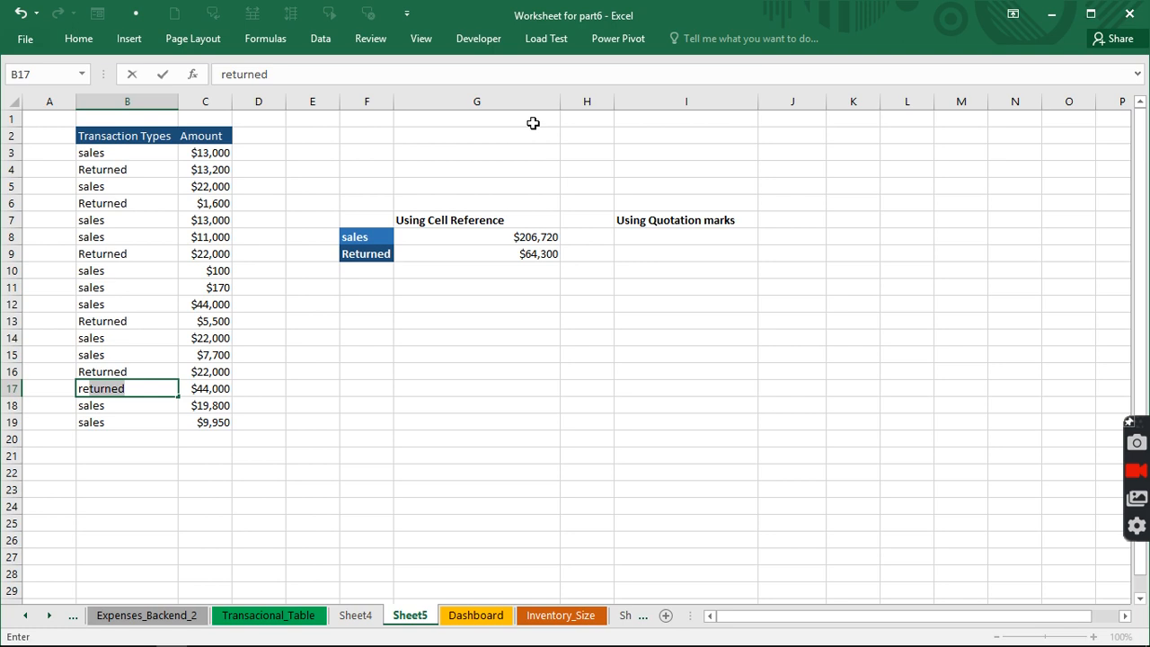
{"action": "key", "text": "Return"}
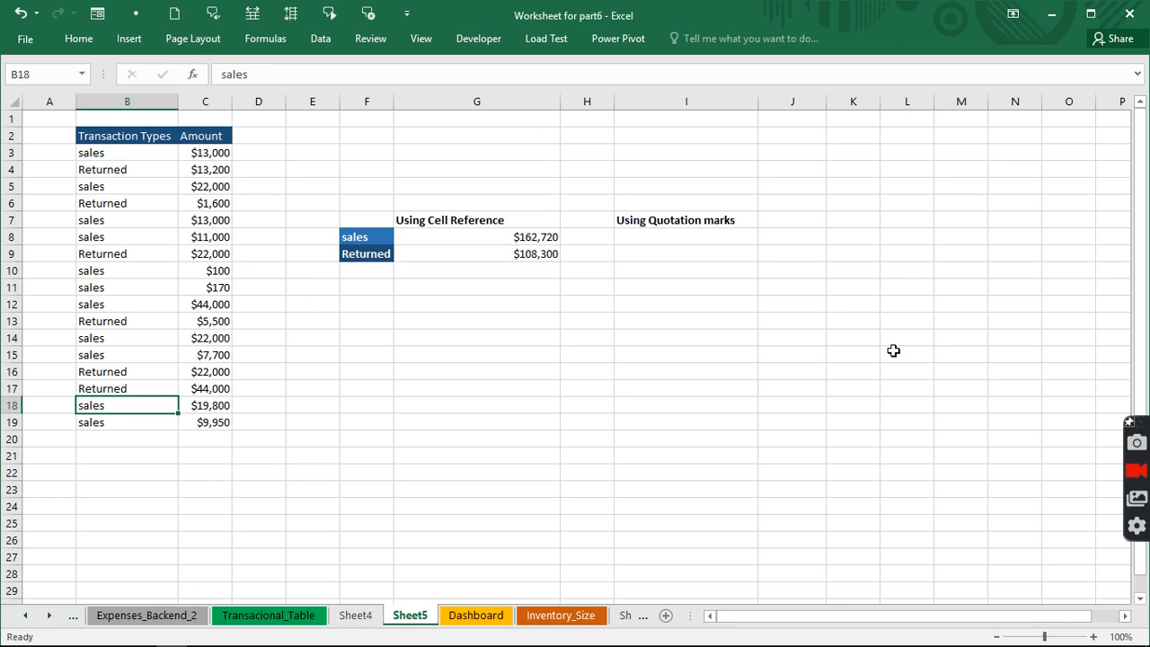
{"action": "left_click", "coordinate": [532, 254]}
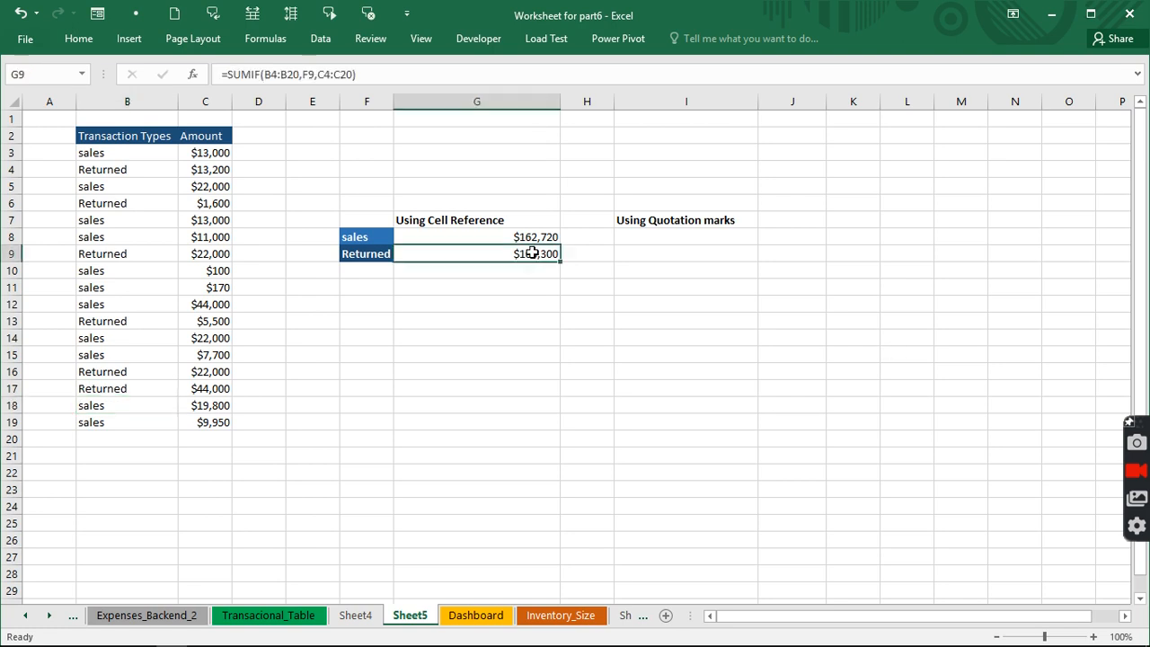
Enter =SUMIF(B3:B19,sales,C3:C19) in I8 under Using Quotation marks, leaving the criterion sales unquoted.
{"action": "left_click", "coordinate": [629, 239]}
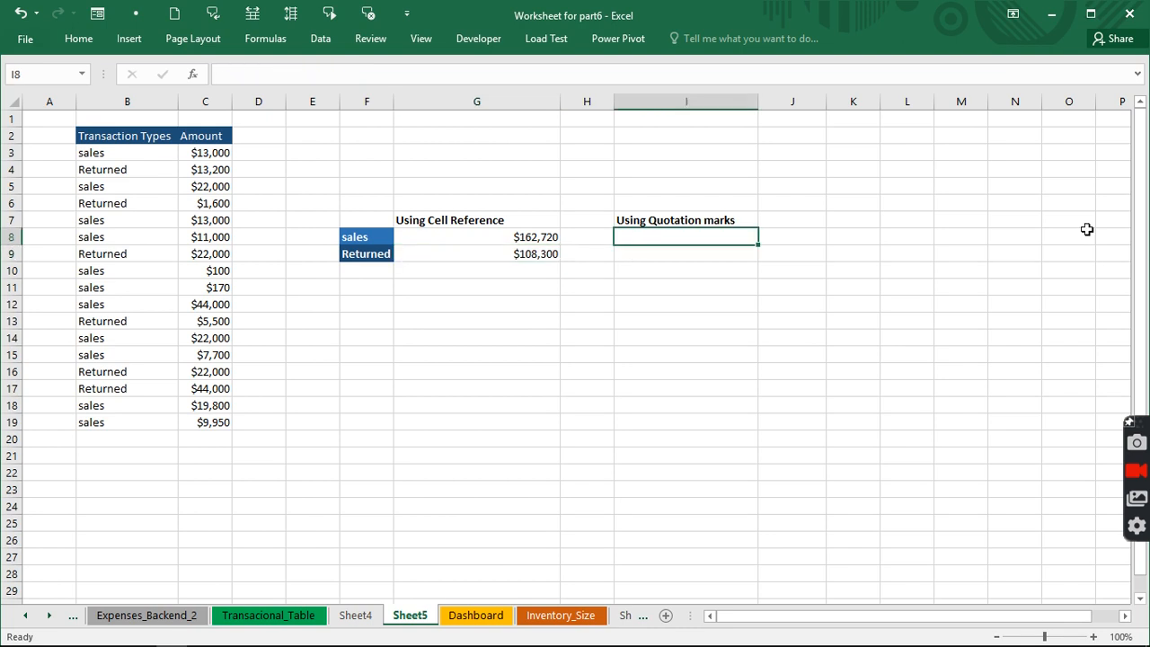
{"action": "type", "text": "="}
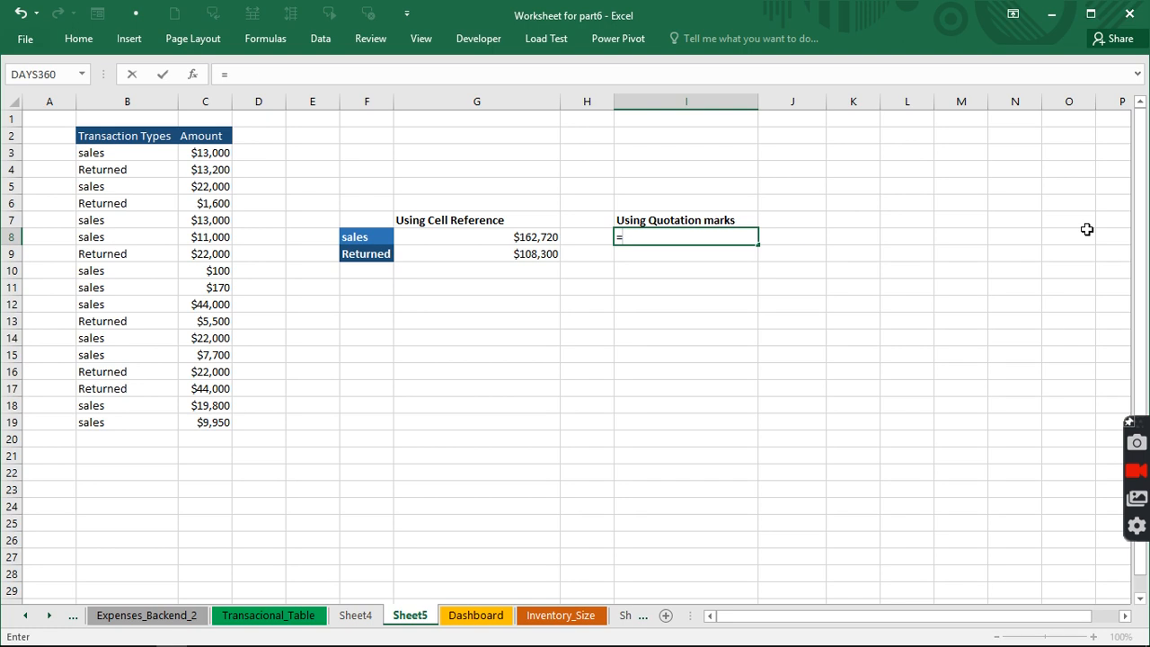
{"action": "type", "text": "sumif"}
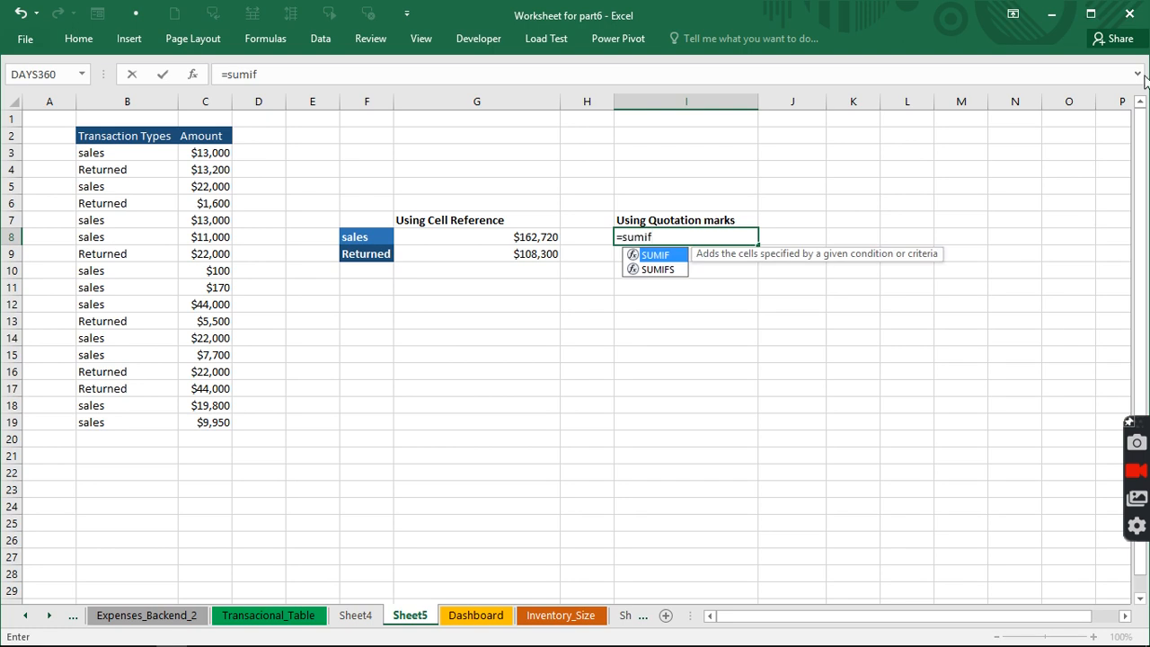
{"action": "key", "text": "Tab"}
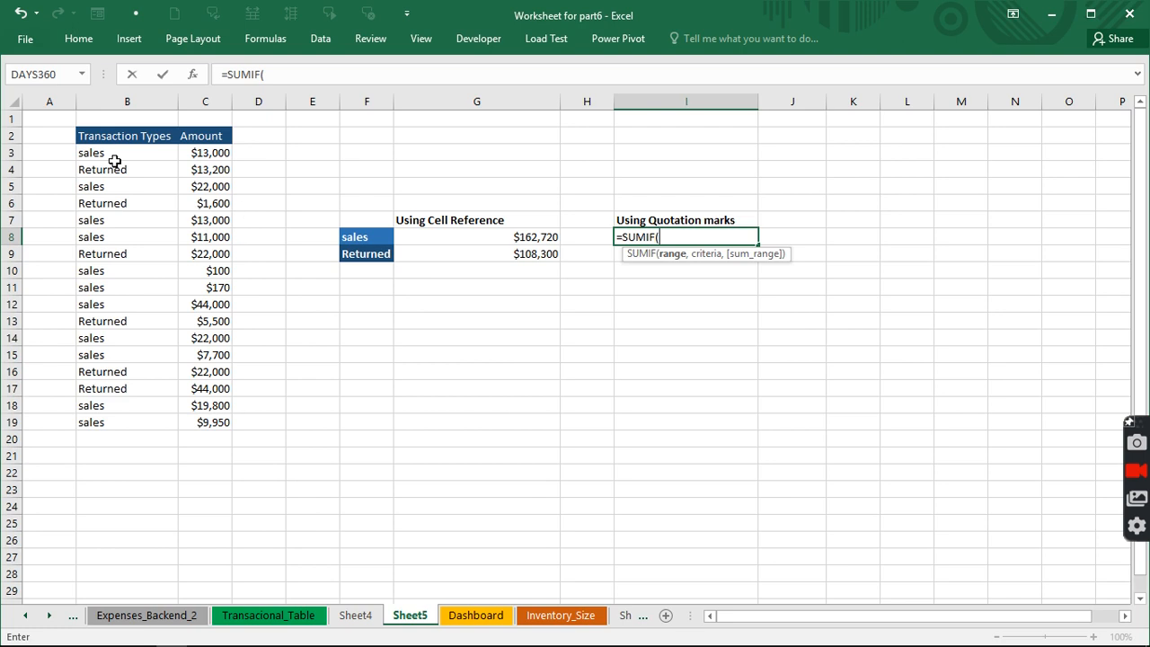
{"action": "left_click_drag", "start_coordinate": [112, 158], "coordinate": [114, 426]}
{"action": "type", "text": ","}
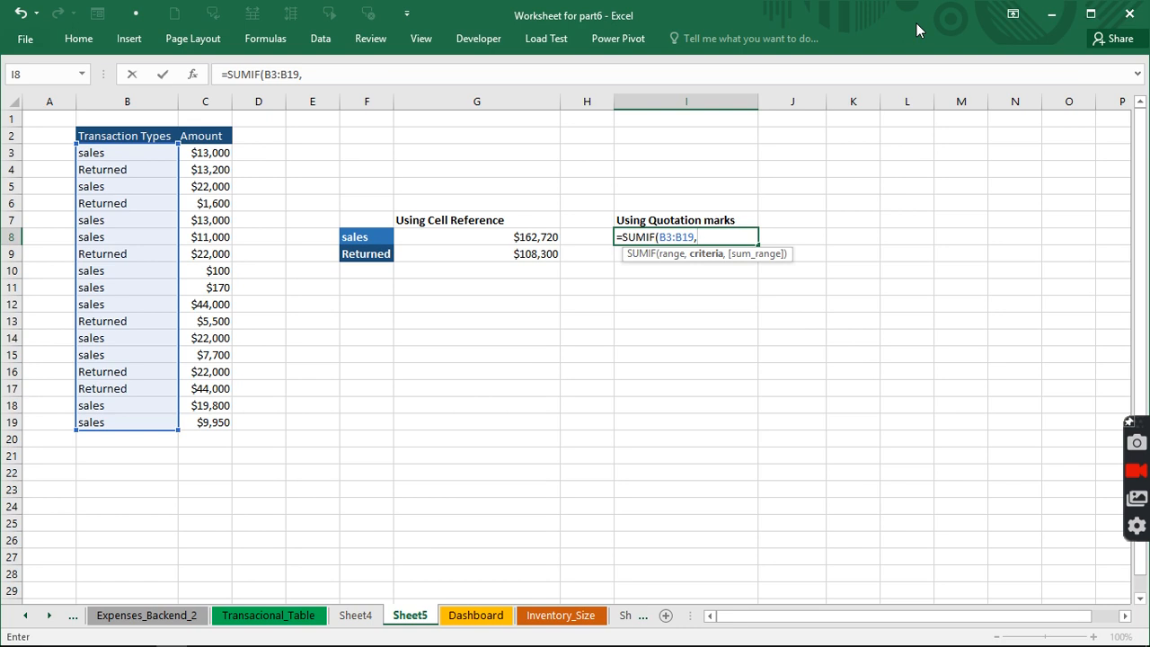
{"action": "type", "text": "sales,"}
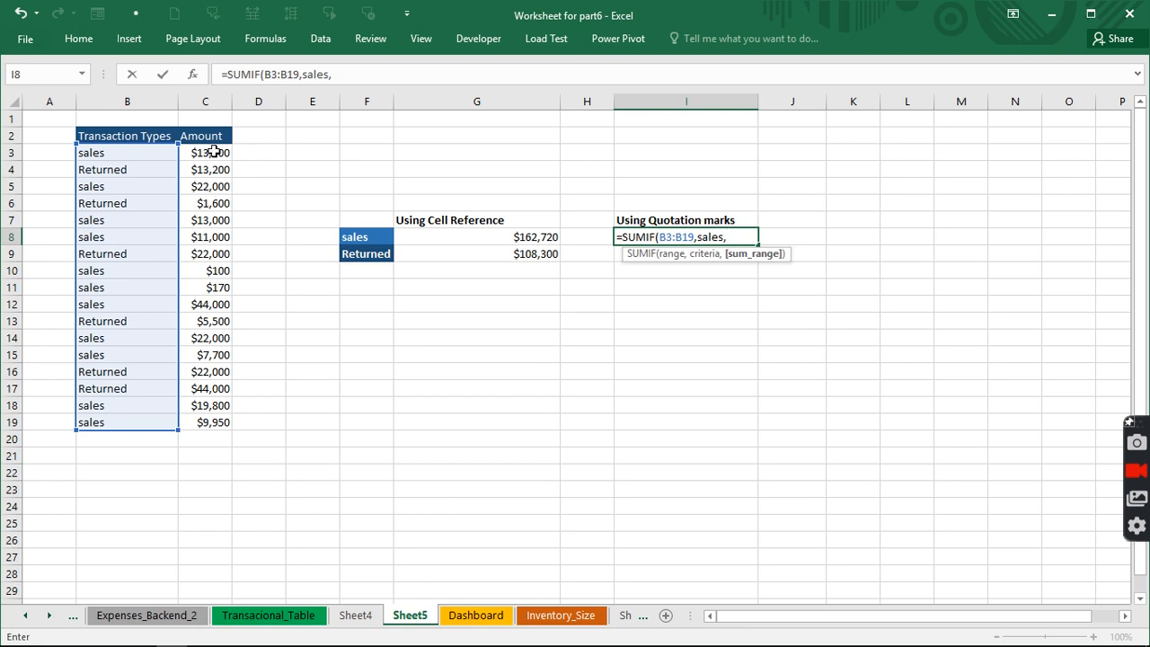
{"action": "left_click_drag", "start_coordinate": [214, 153], "coordinate": [199, 421]}
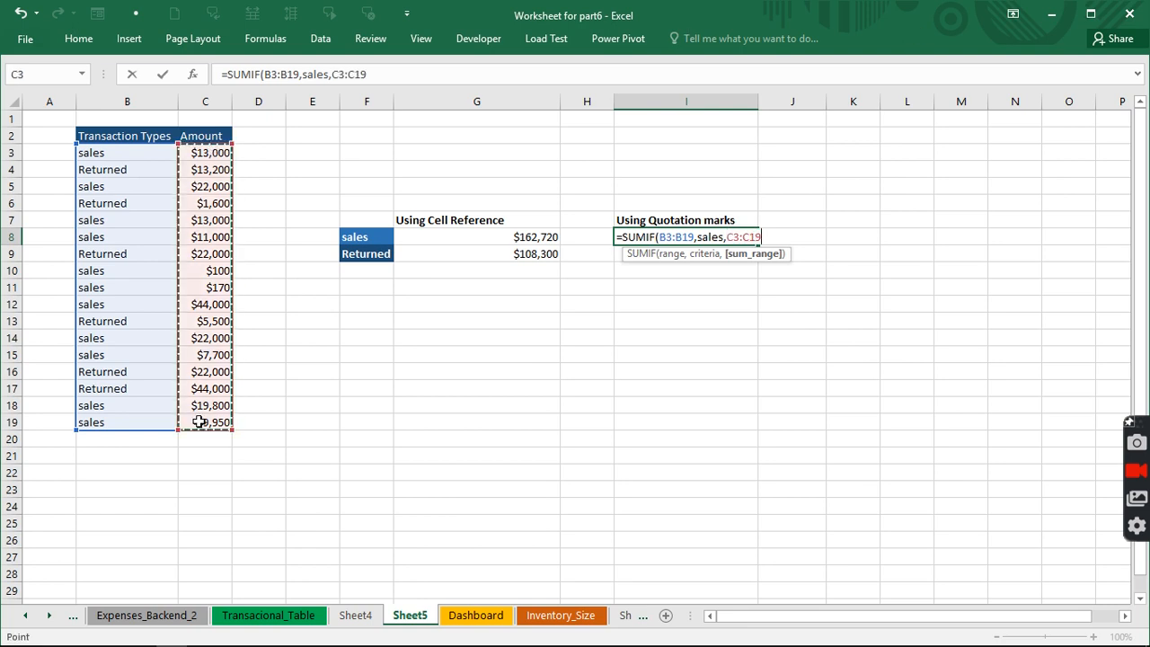
{"action": "type", "text": ")"}
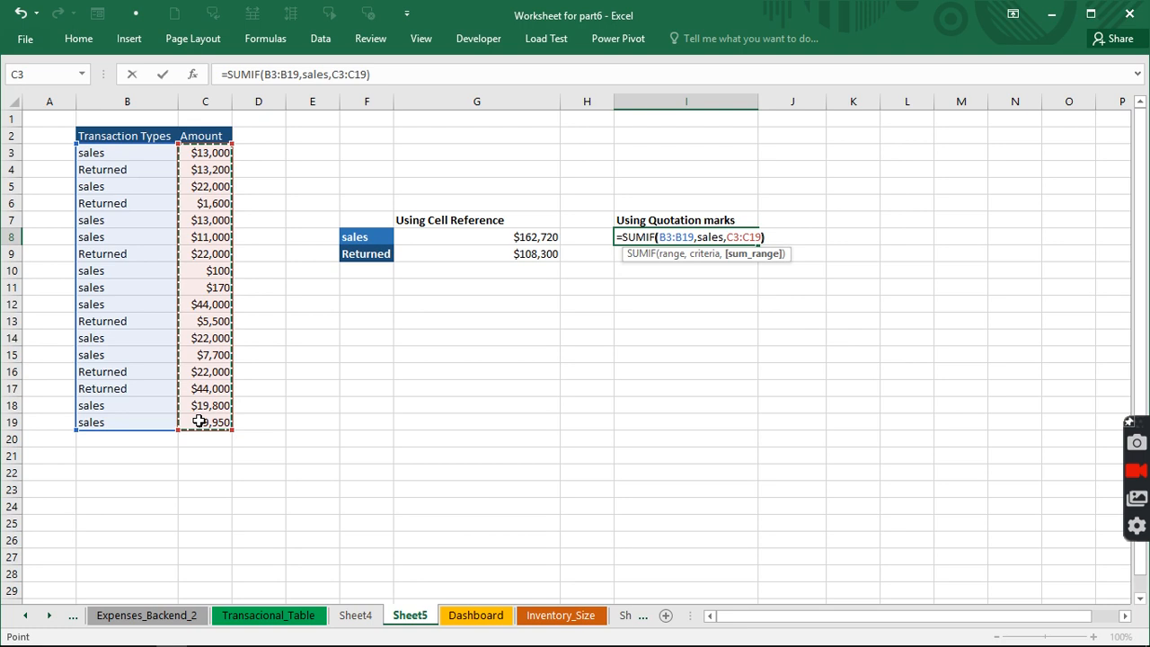
{"action": "key", "text": "Return"}
Inspect the formula in I8, highlighting its unquoted sales criterion without changing it.
{"action": "left_click", "coordinate": [685, 236]}
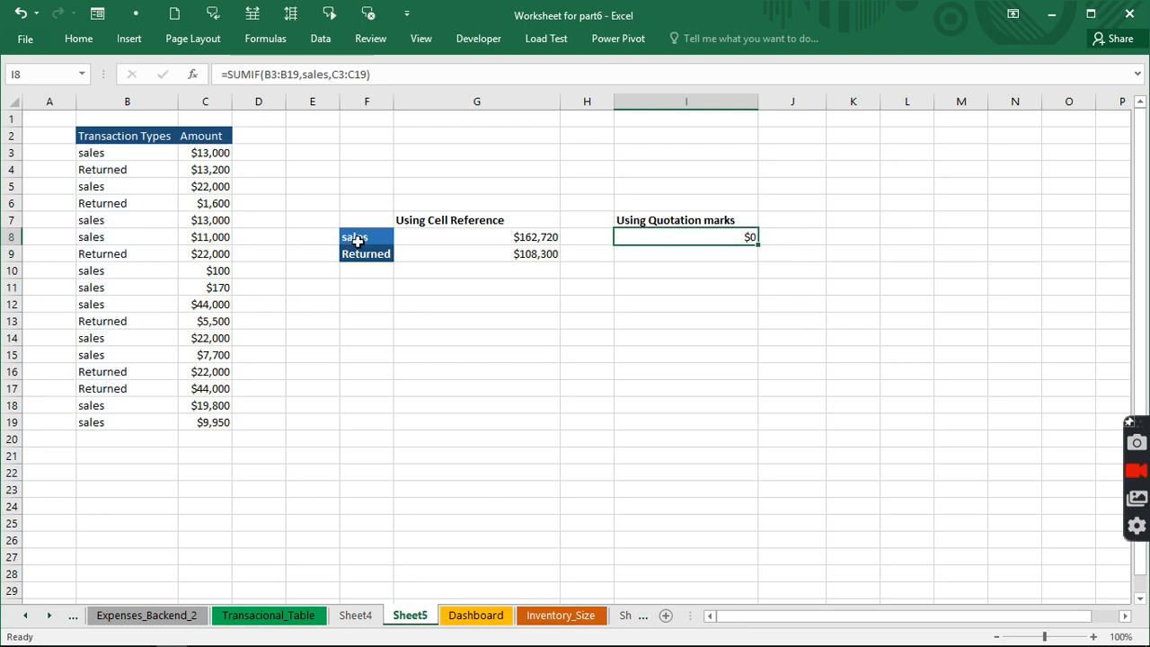
{"action": "left_click", "coordinate": [329, 74]}
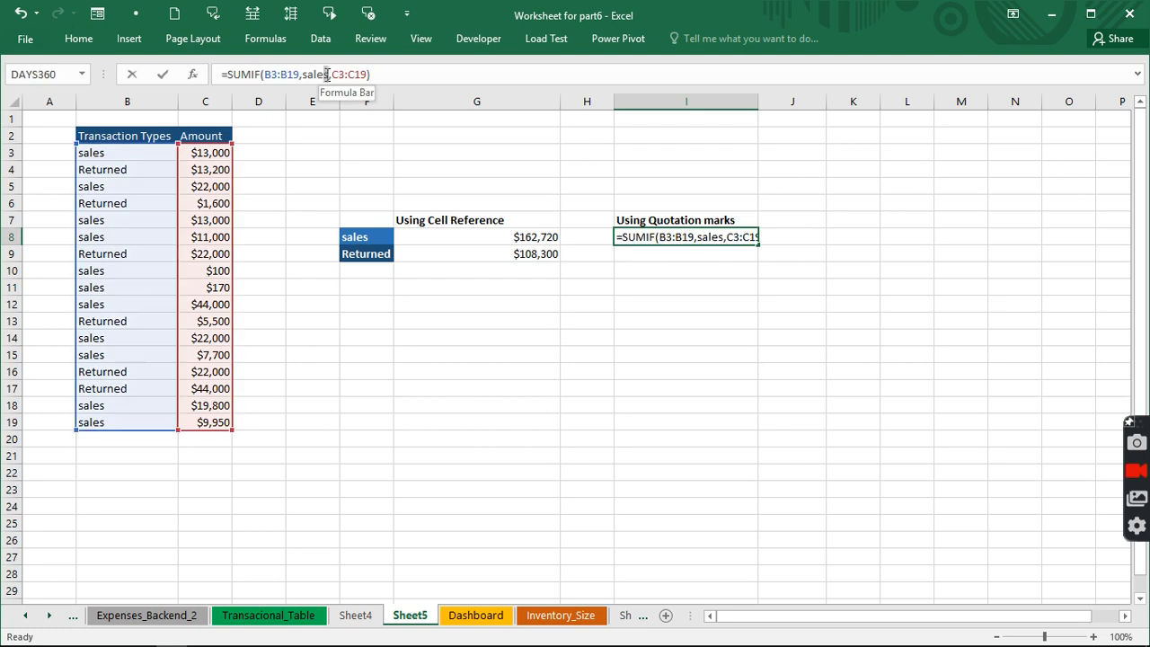
{"action": "left_click_drag", "start_coordinate": [329, 74], "coordinate": [308, 73]}
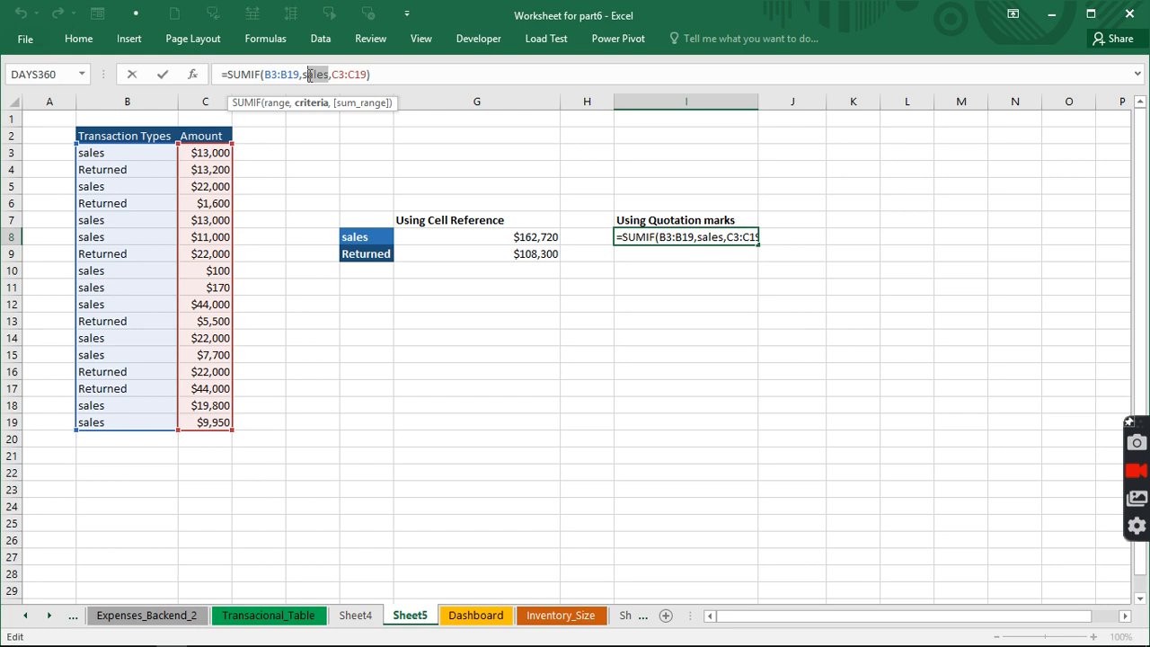
{"action": "key", "text": "Return"}
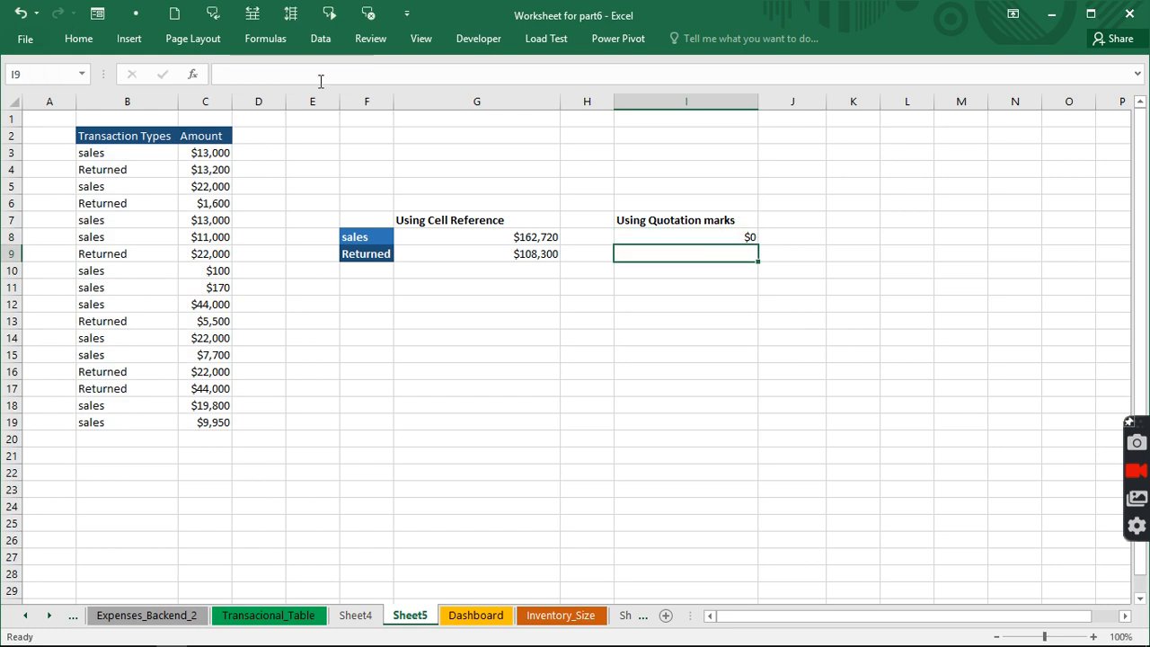
{"action": "left_click", "coordinate": [676, 236]}
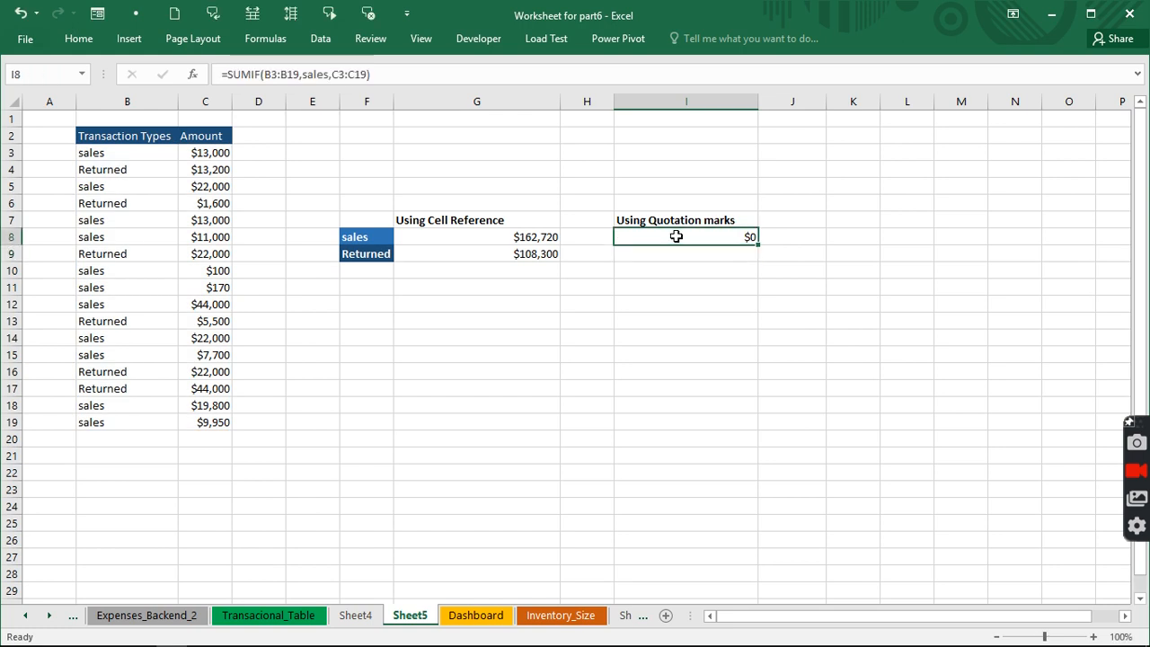
Open Sheet4 and review the list of things Excel understands in E8:E11 and the quotation marks in E13.
{"action": "left_click", "coordinate": [360, 615]}
{"action": "left_click_drag", "start_coordinate": [431, 268], "coordinate": [447, 364]}
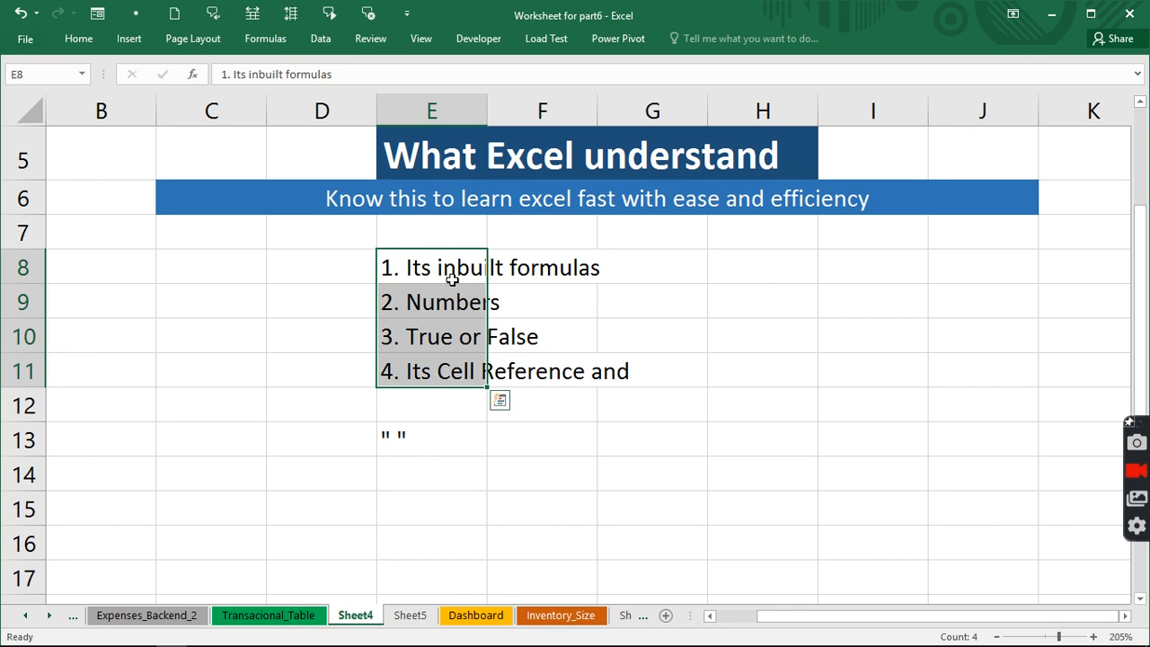
{"action": "left_click", "coordinate": [403, 437]}
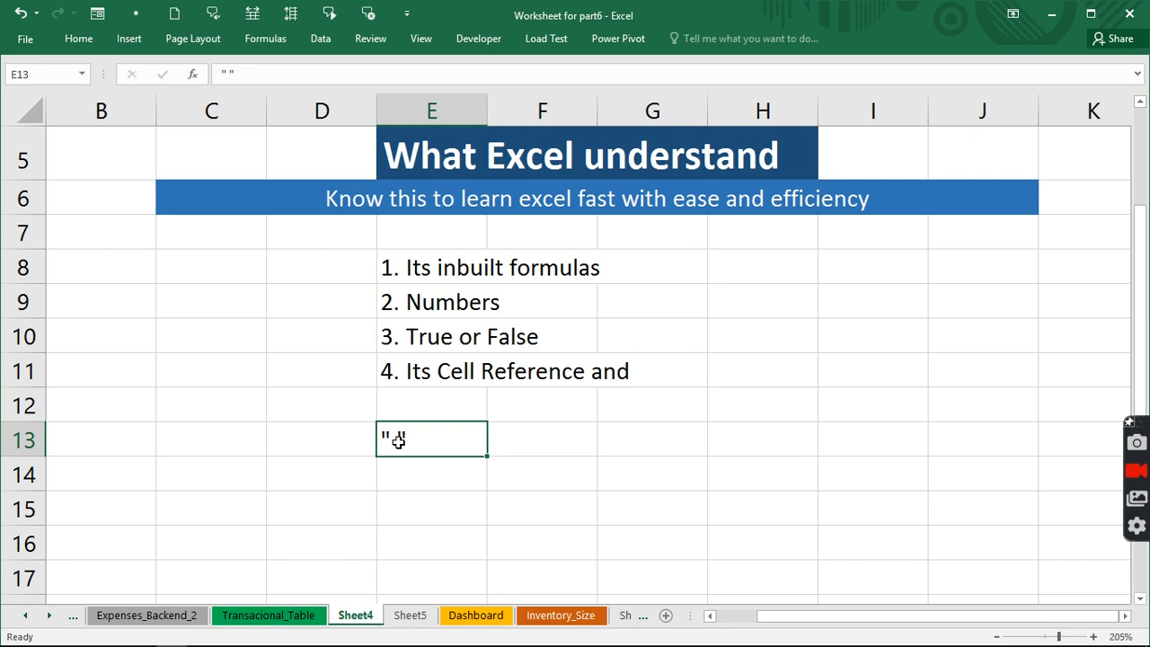
On Sheet5, enclose the sales criterion in I8 in quotation marks so the formula reads =SUMIF(B3:B19,"sales",C3:C19).
{"action": "left_click", "coordinate": [410, 615]}
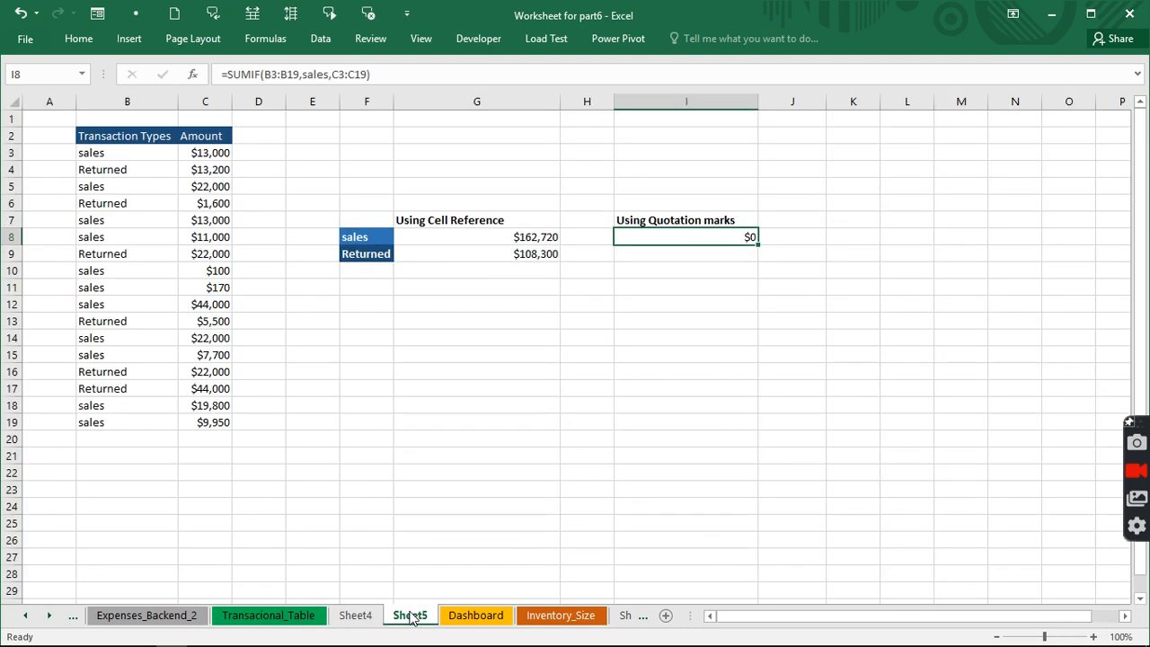
{"action": "left_click", "coordinate": [305, 74]}
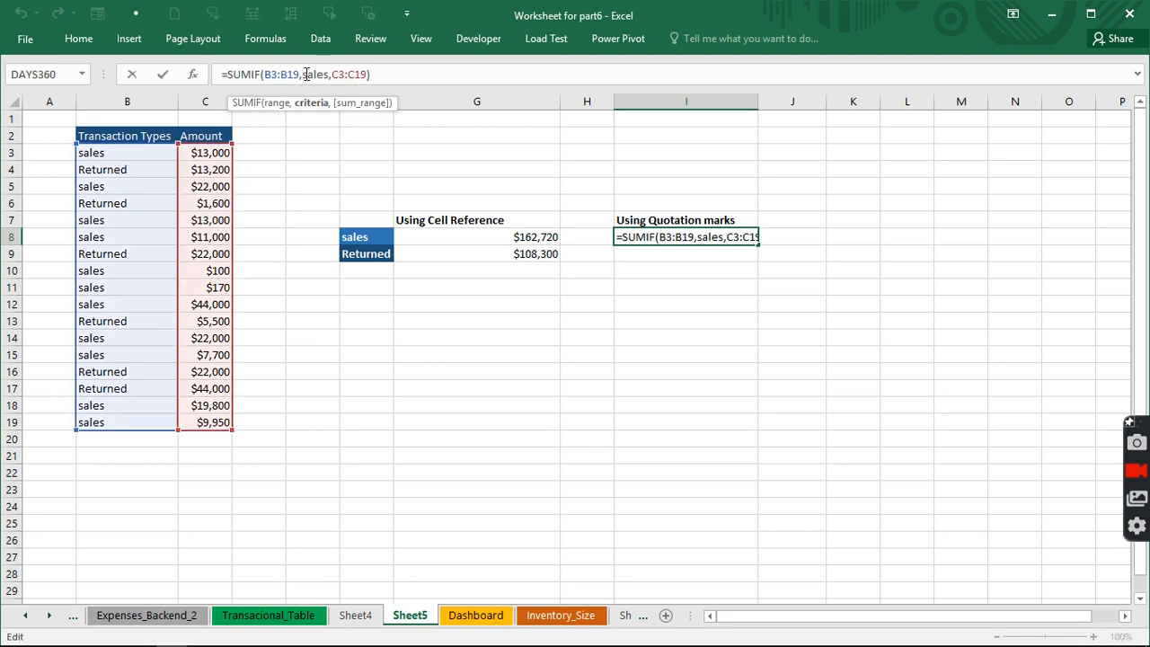
{"action": "type", "text": "\""}
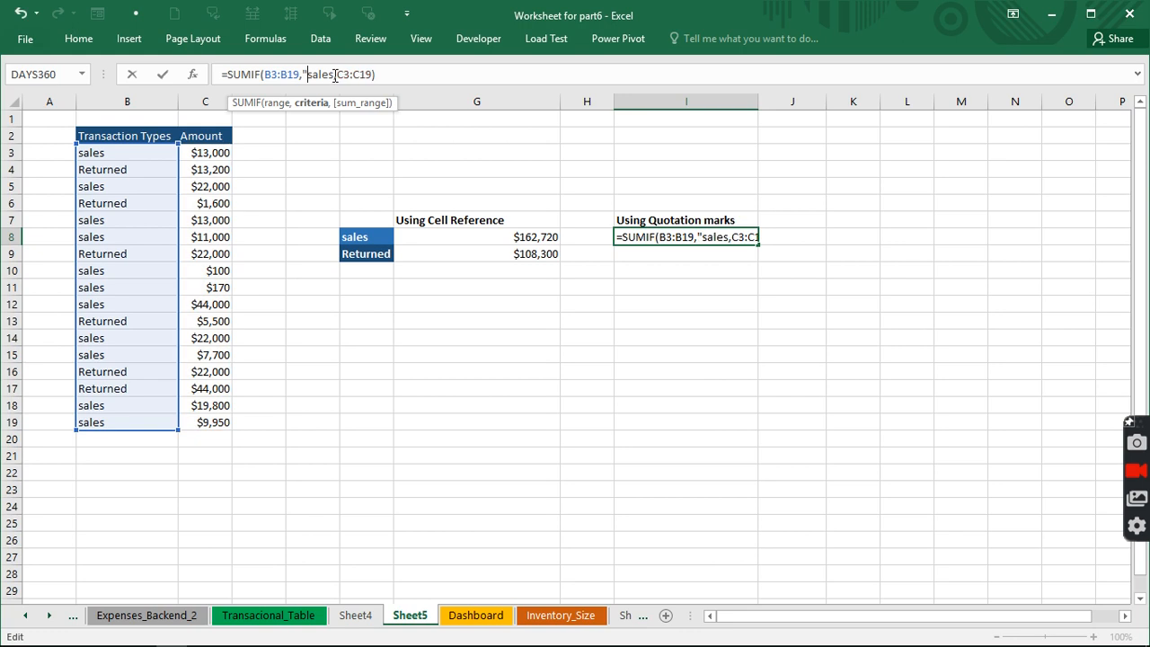
{"action": "left_click", "coordinate": [333, 74]}
{"action": "type", "text": "\""}
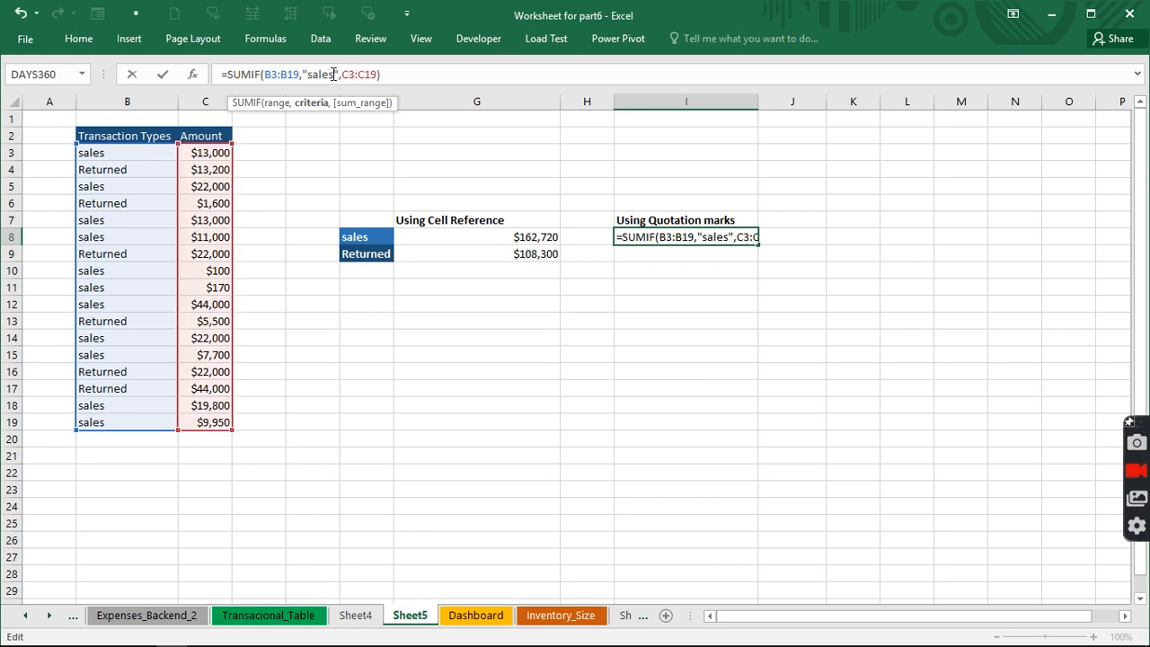
{"action": "key", "text": "Return"}
Fill the quoted-criterion SUMIF formula from I8 down to I9 and check the copied formula.
{"action": "left_click", "coordinate": [731, 237]}
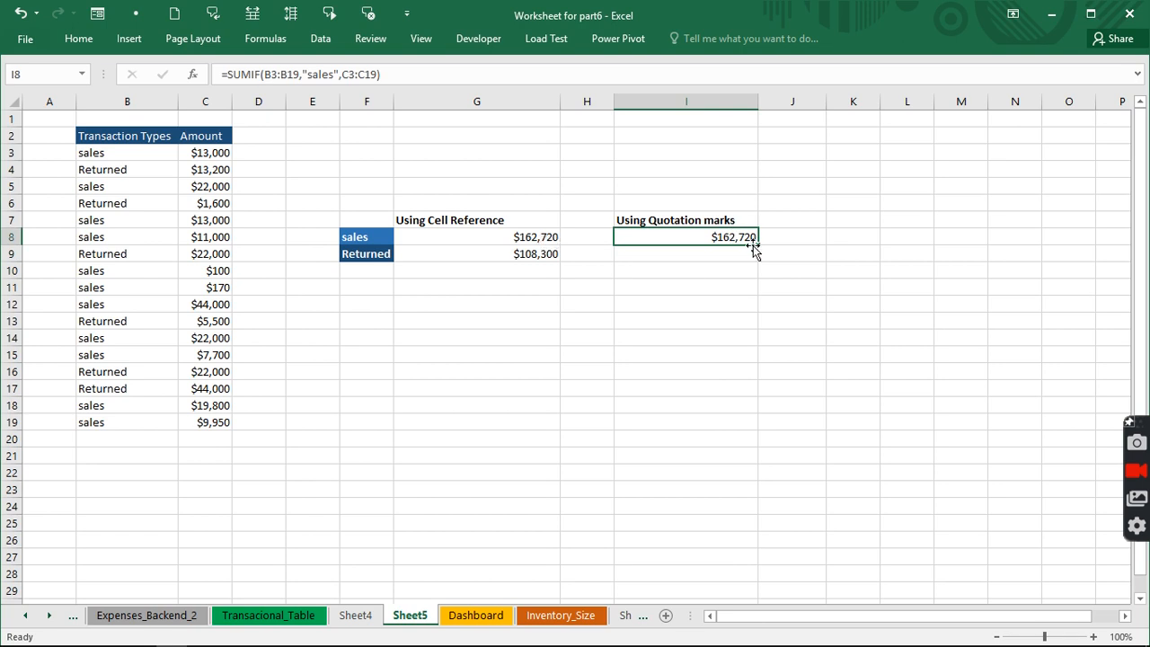
{"action": "left_click_drag", "start_coordinate": [757, 245], "coordinate": [754, 260]}
{"action": "left_click", "coordinate": [683, 272]}
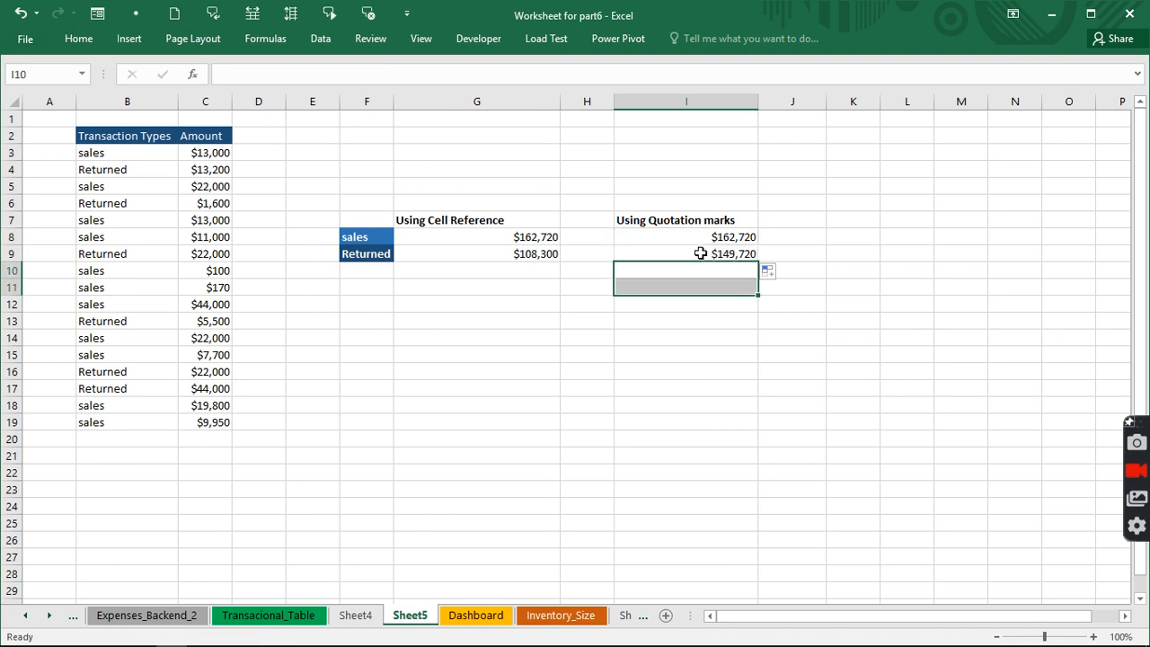
{"action": "left_click", "coordinate": [701, 254]}
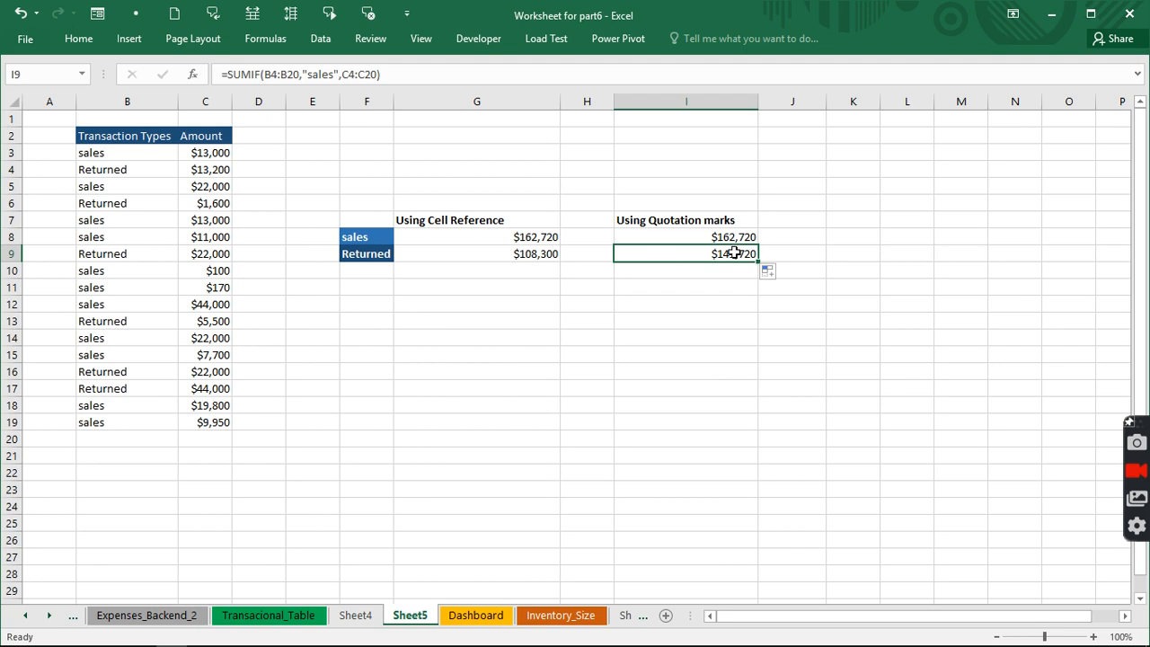
Change the criterion inside the quotation marks of I9's SUMIF formula to returned.
{"action": "left_click", "coordinate": [325, 75]}
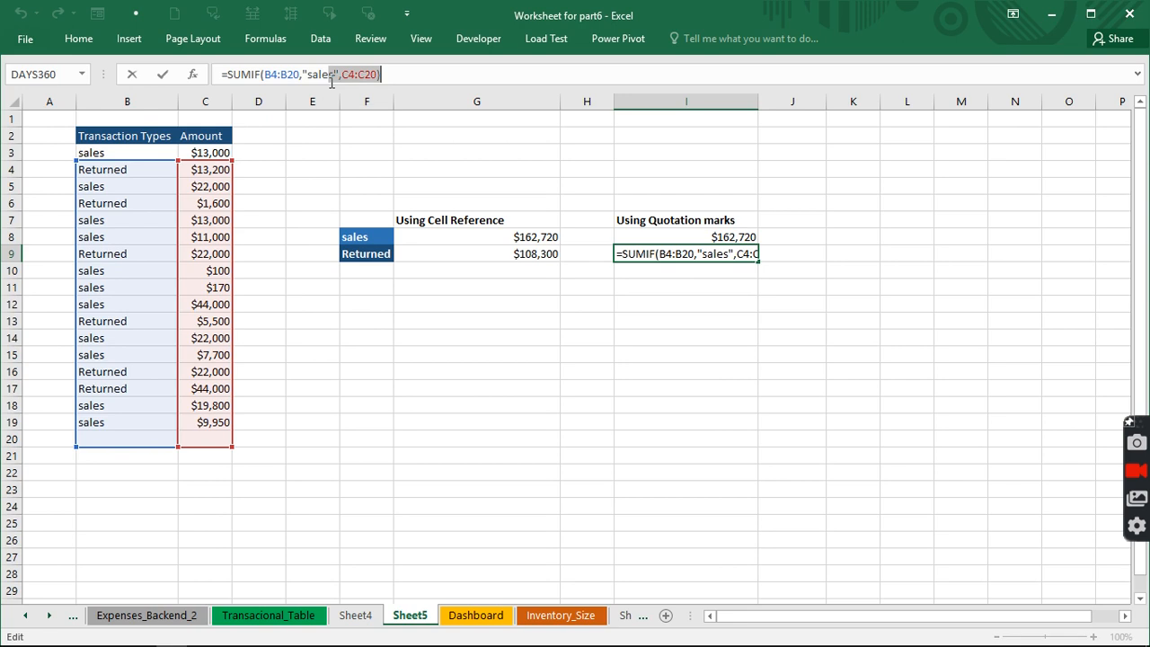
{"action": "left_click", "coordinate": [335, 76]}
{"action": "left_click_drag", "start_coordinate": [334, 76], "coordinate": [309, 75]}
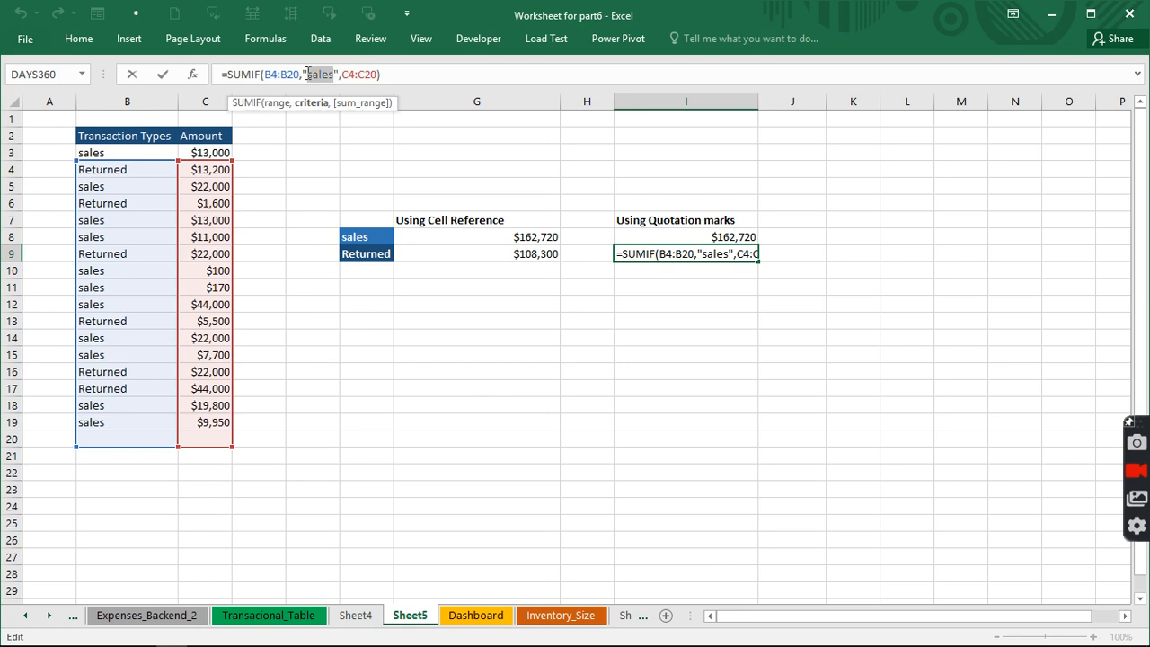
{"action": "type", "text": "r"}
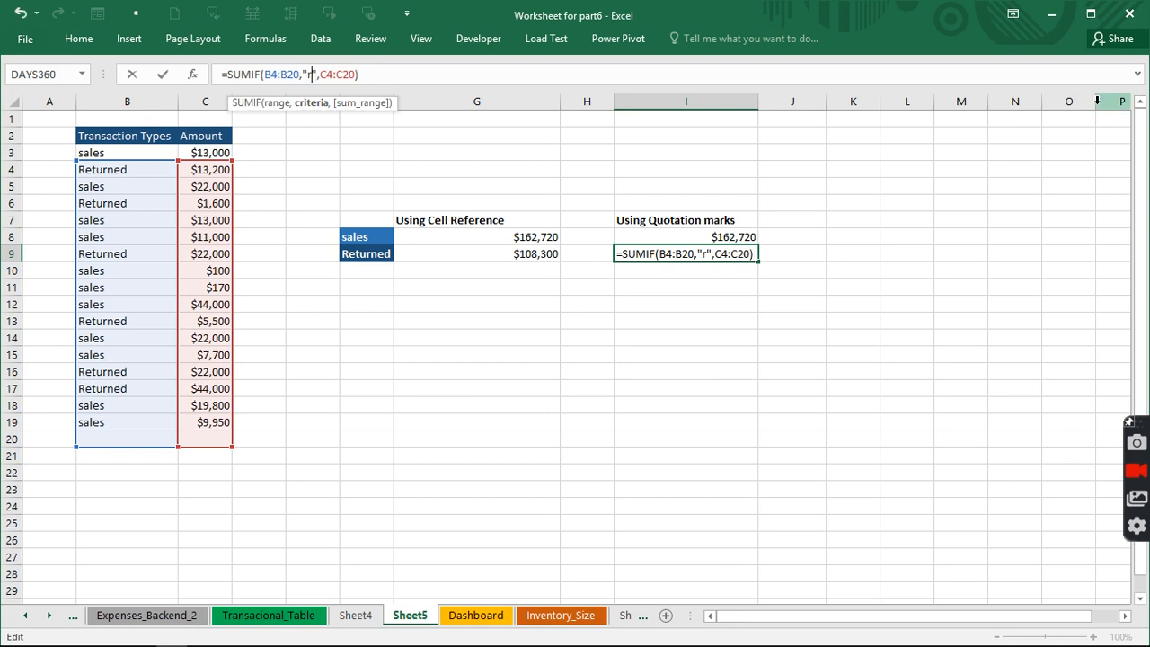
{"action": "type", "text": "eturne"}
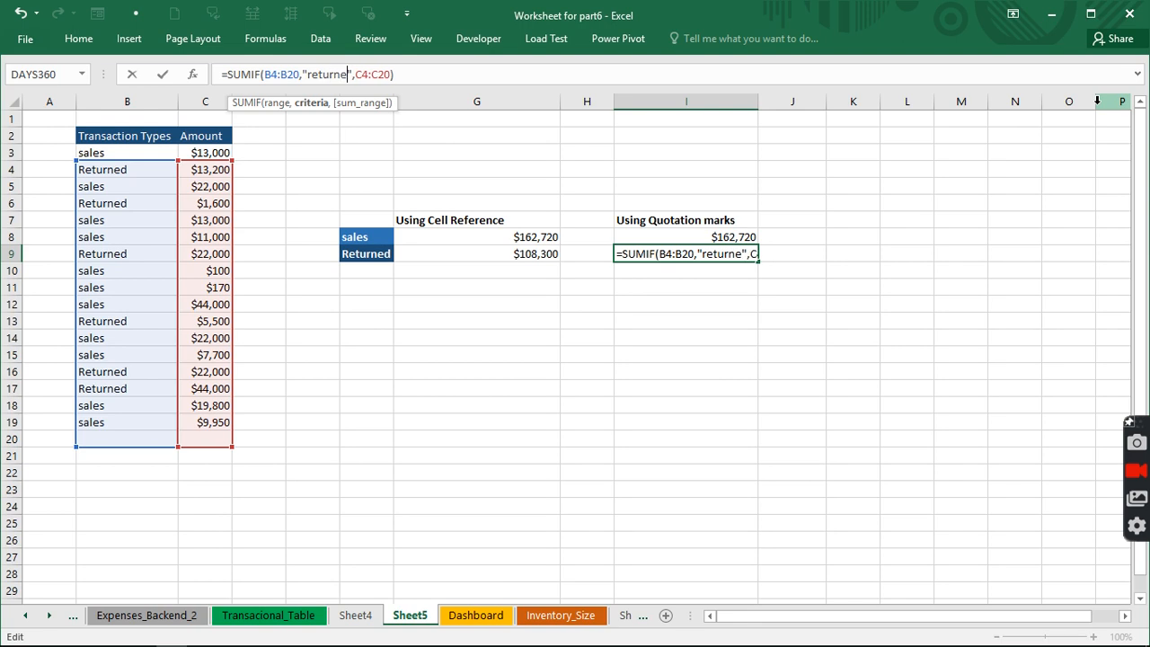
{"action": "type", "text": "d"}
{"action": "key", "text": "Return"}
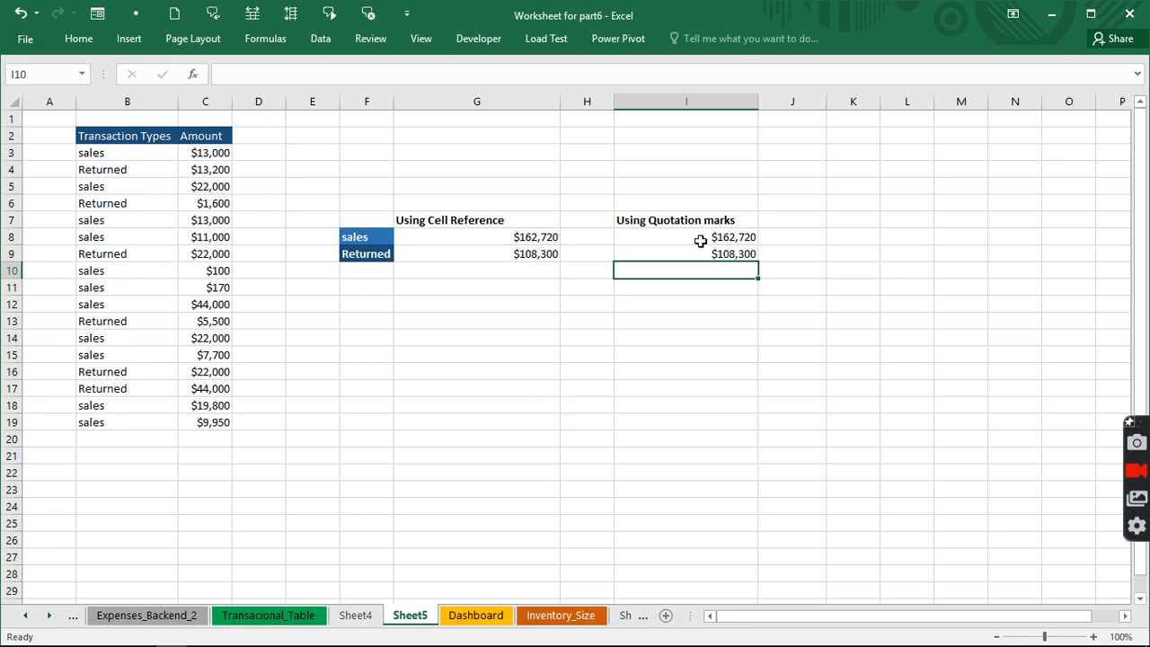
Replace every sales entry with no sales in the transaction types B3:B19.
{"action": "left_click", "coordinate": [101, 286]}
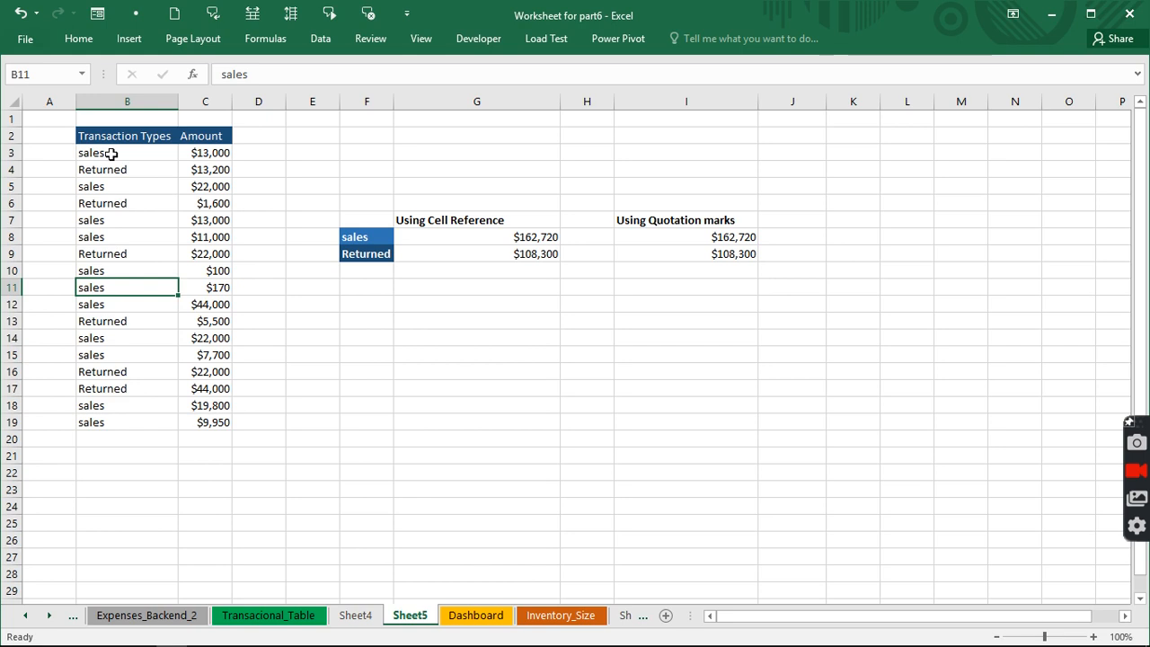
{"action": "left_click_drag", "start_coordinate": [108, 156], "coordinate": [100, 421]}
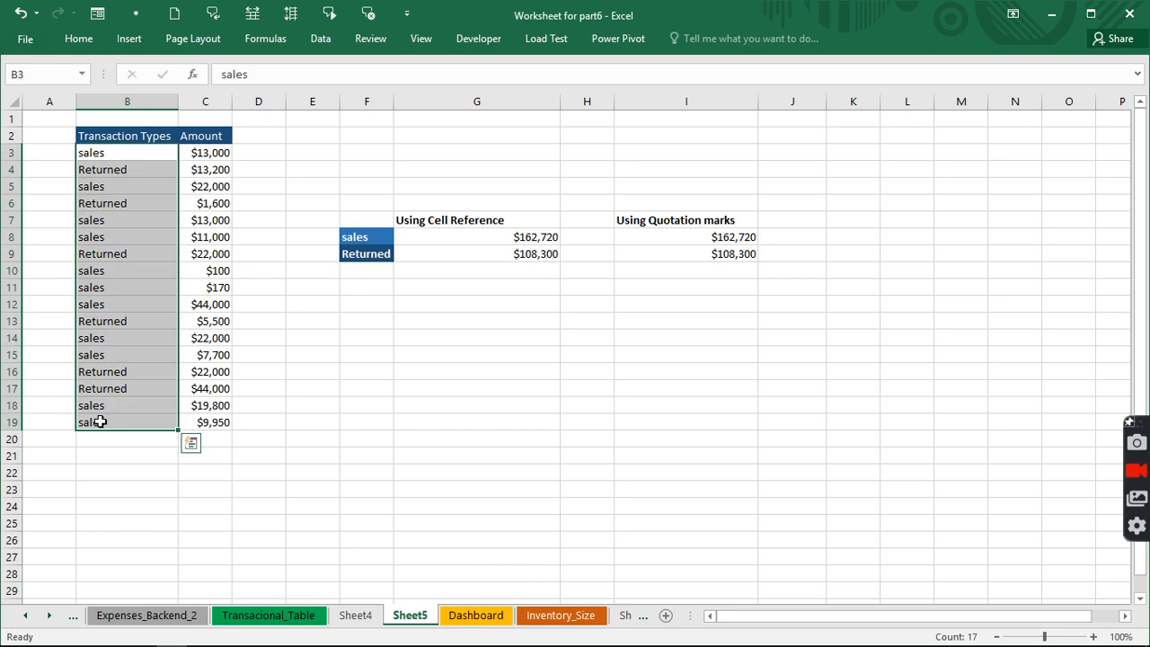
{"action": "key", "text": "ctrl+h"}
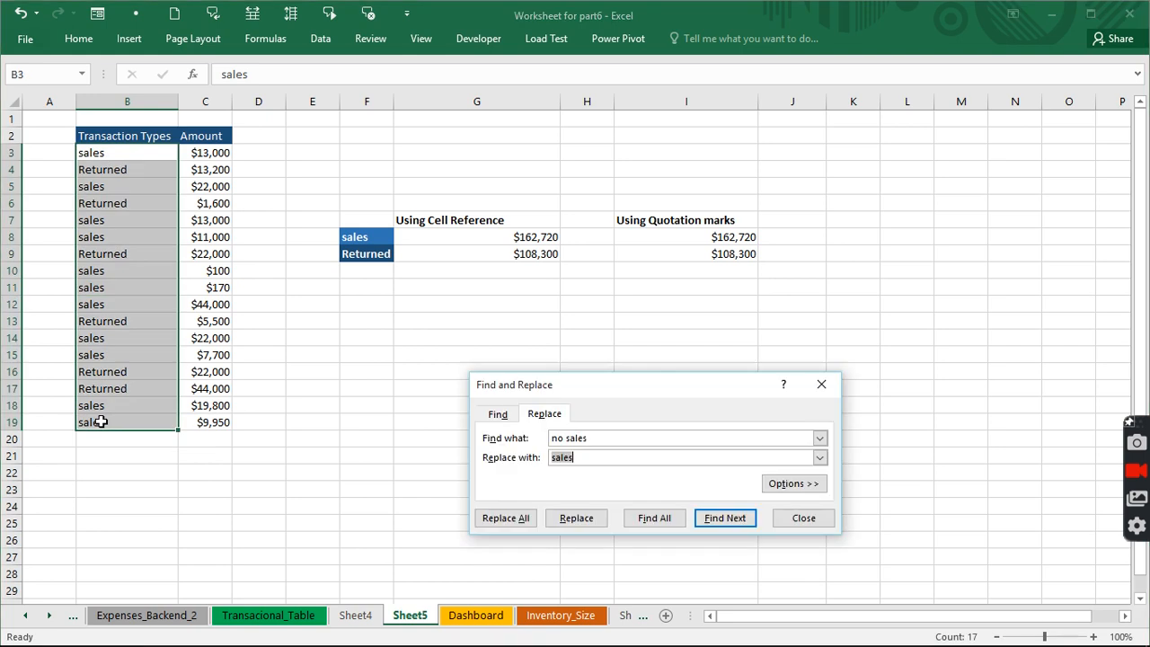
{"action": "left_click_drag", "start_coordinate": [601, 438], "coordinate": [547, 433]}
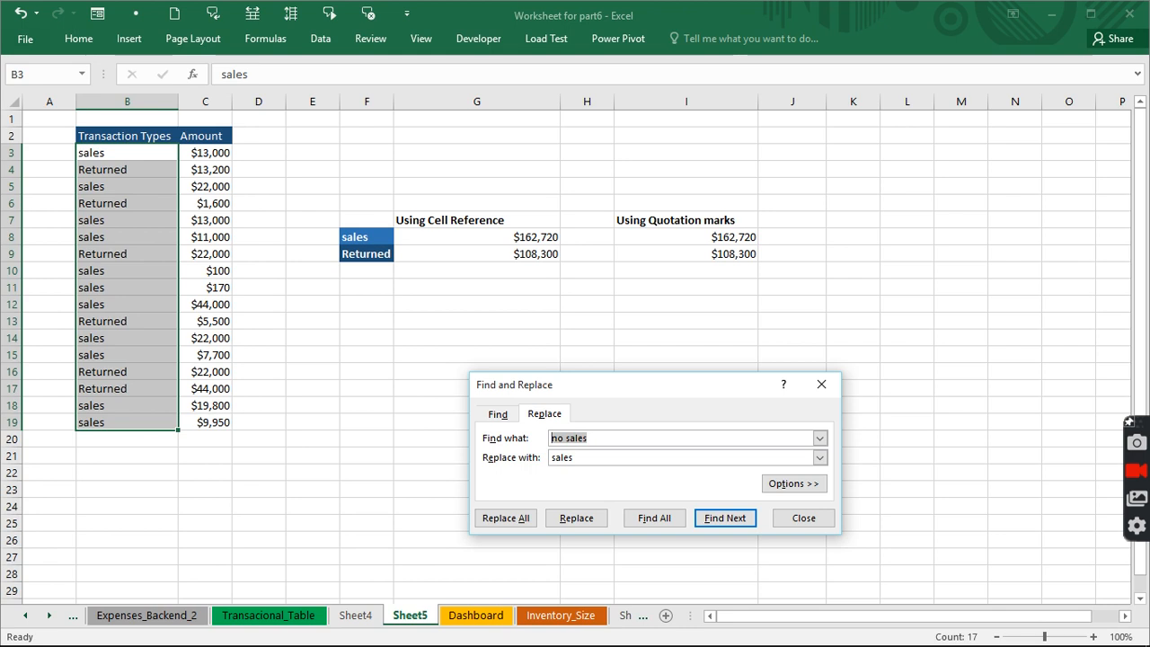
{"action": "type", "text": "sales"}
{"action": "left_click", "coordinate": [553, 457]}
{"action": "type", "text": "no"}
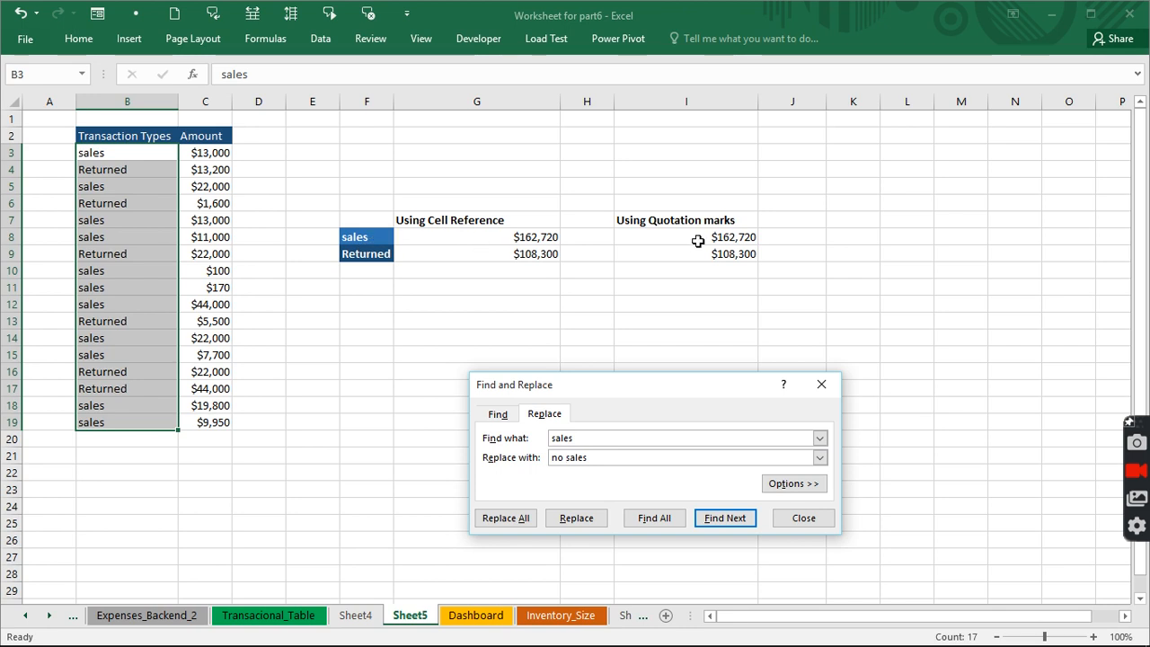
{"action": "left_click", "coordinate": [509, 518]}
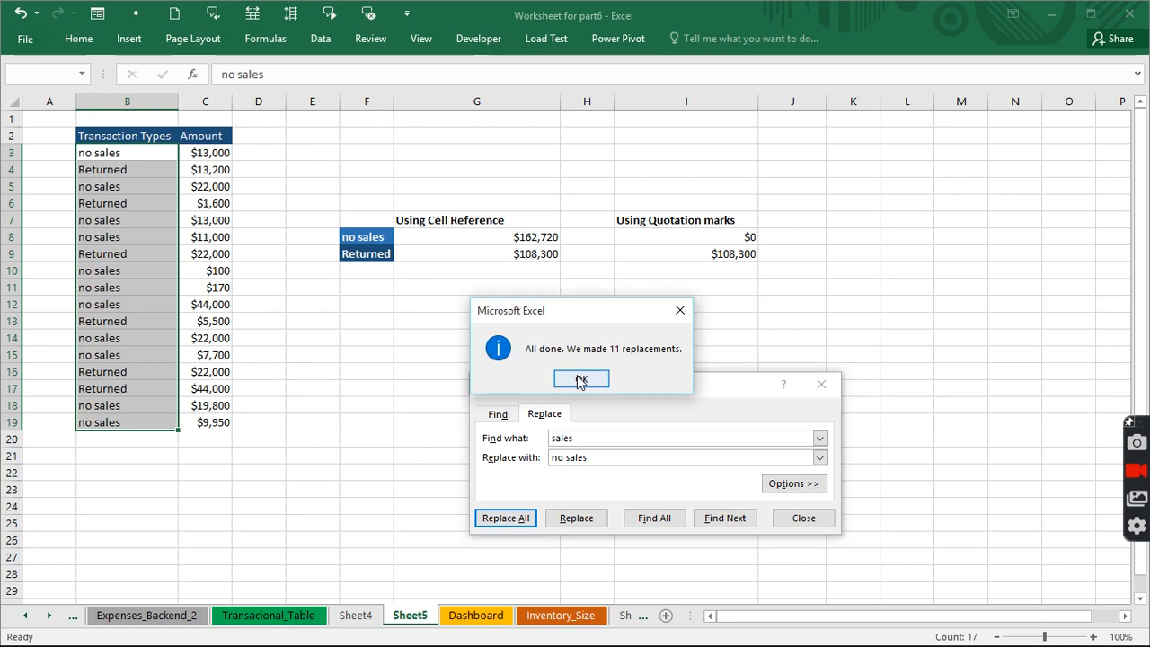
{"action": "left_click", "coordinate": [580, 379]}
Check the formula in I8, close Find and Replace, and undo the replacement in the transaction types.
{"action": "left_click", "coordinate": [685, 235]}
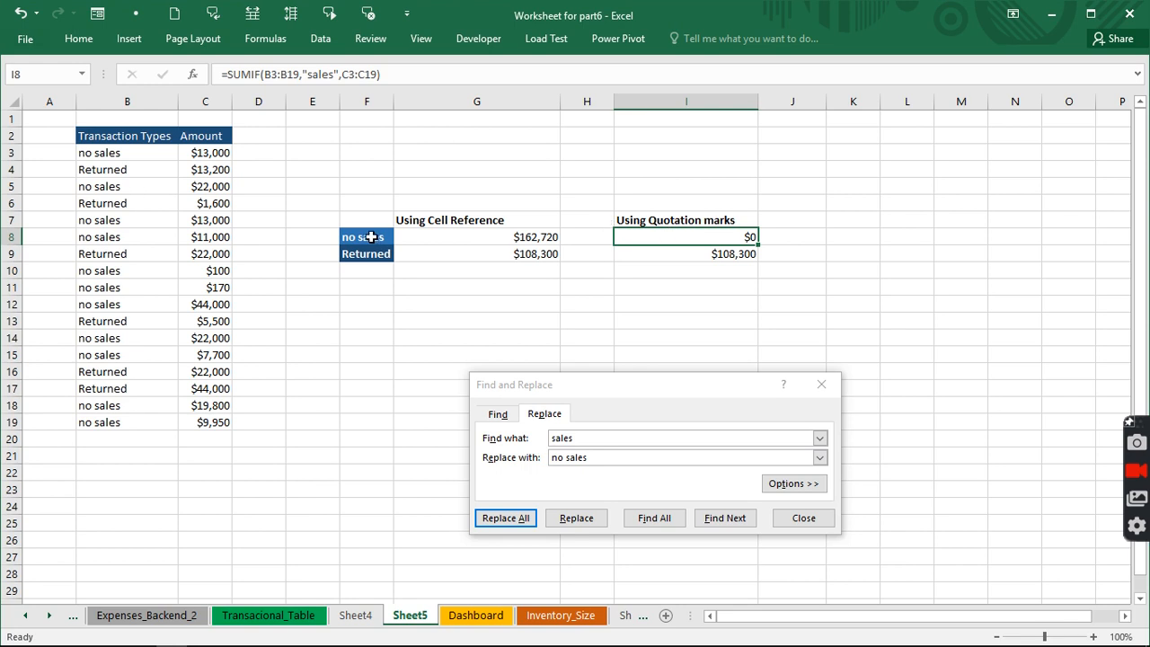
{"action": "left_click", "coordinate": [808, 518]}
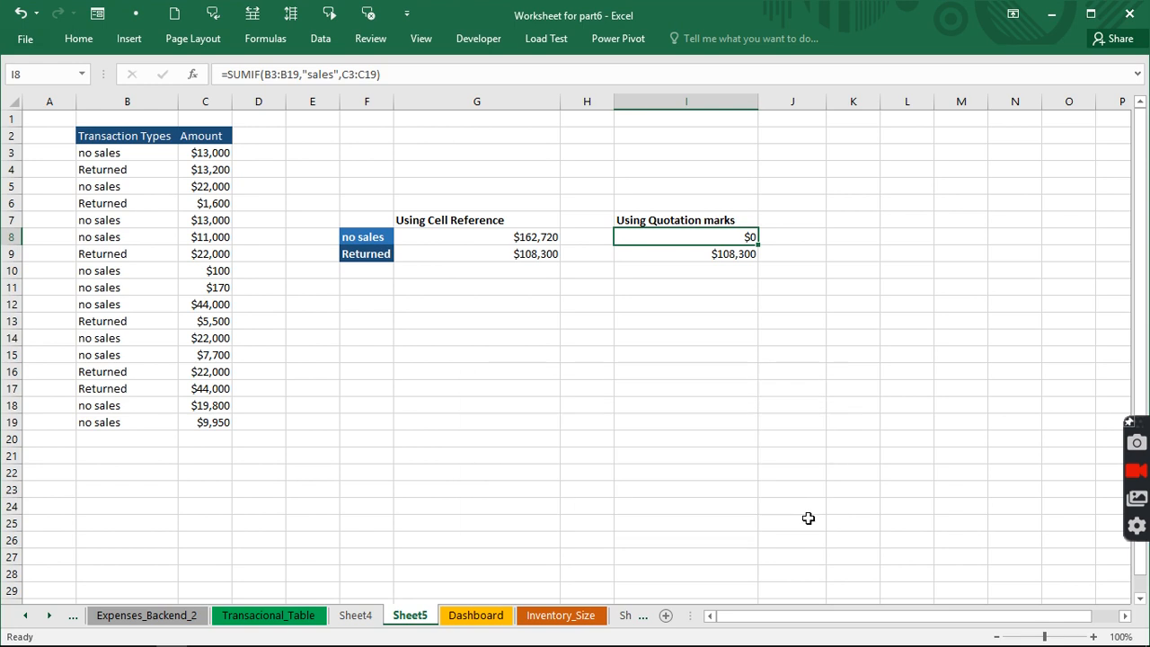
{"action": "key", "text": "ctrl+z"}
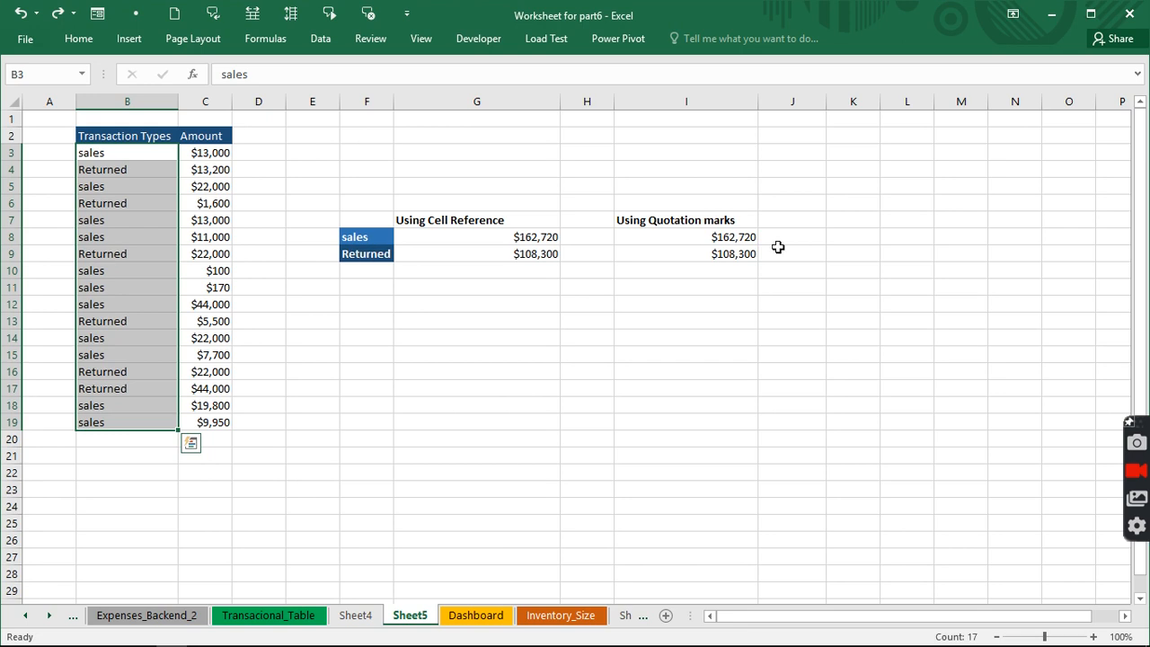
Compare the quoted sales criterion in I8's formula with the reference in F8 and the cell-reference SUMIF in G8.
{"action": "left_click", "coordinate": [741, 238]}
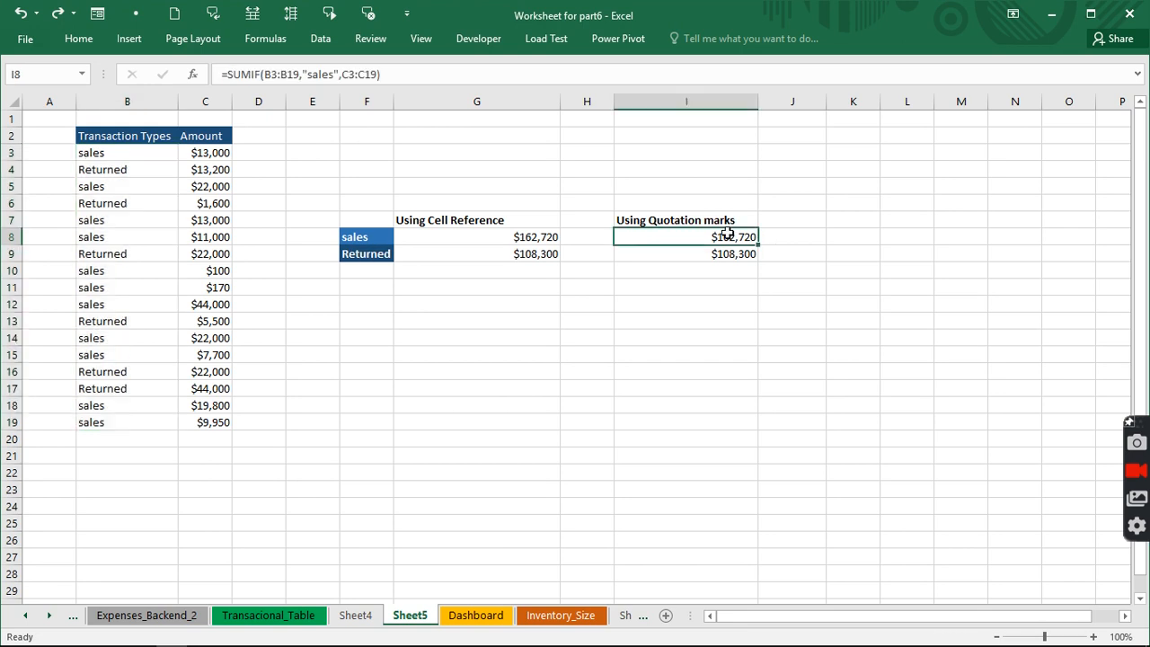
{"action": "left_click", "coordinate": [337, 71]}
{"action": "left_click_drag", "start_coordinate": [335, 73], "coordinate": [306, 72]}
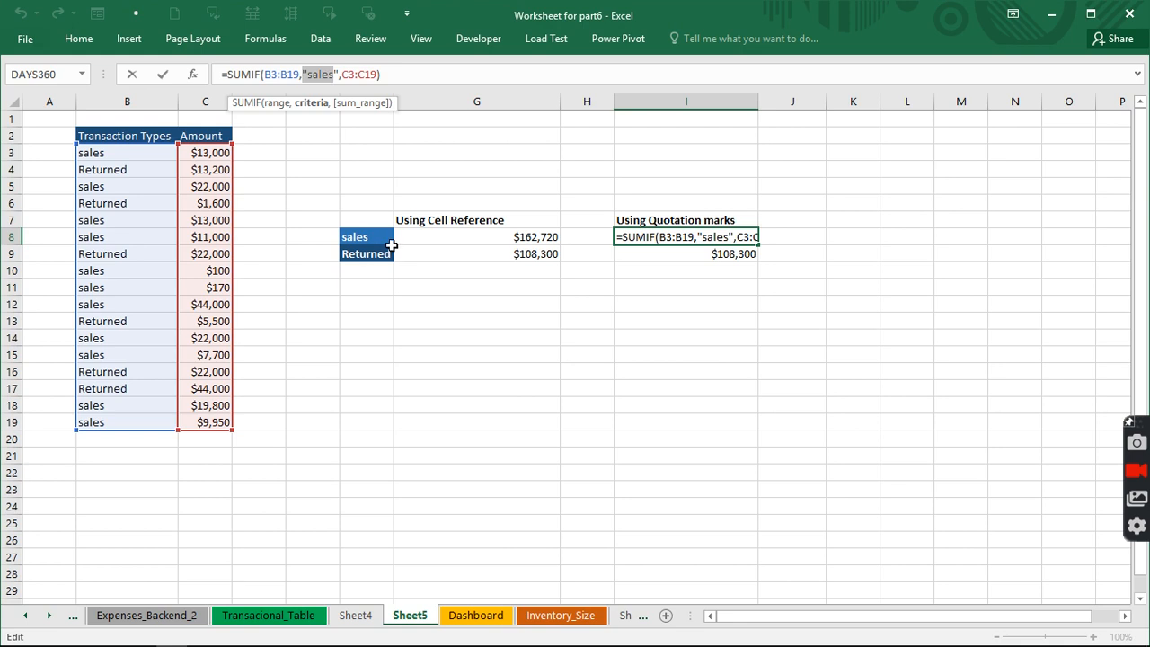
{"action": "key", "text": "ctrl+Return"}
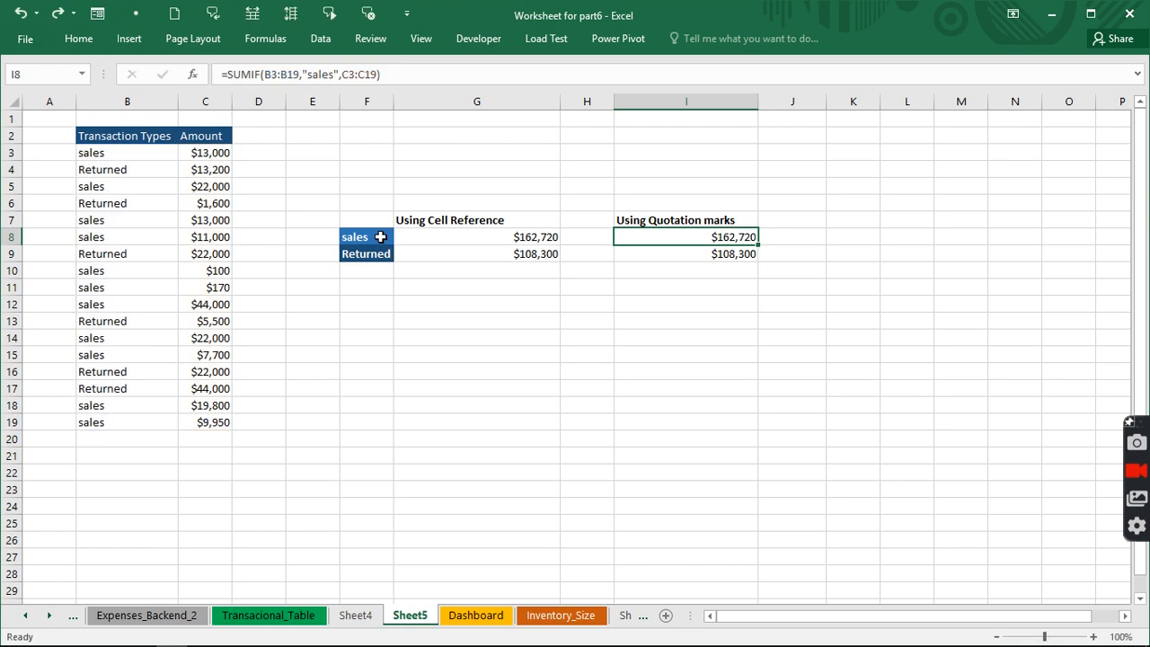
{"action": "left_click", "coordinate": [380, 236]}
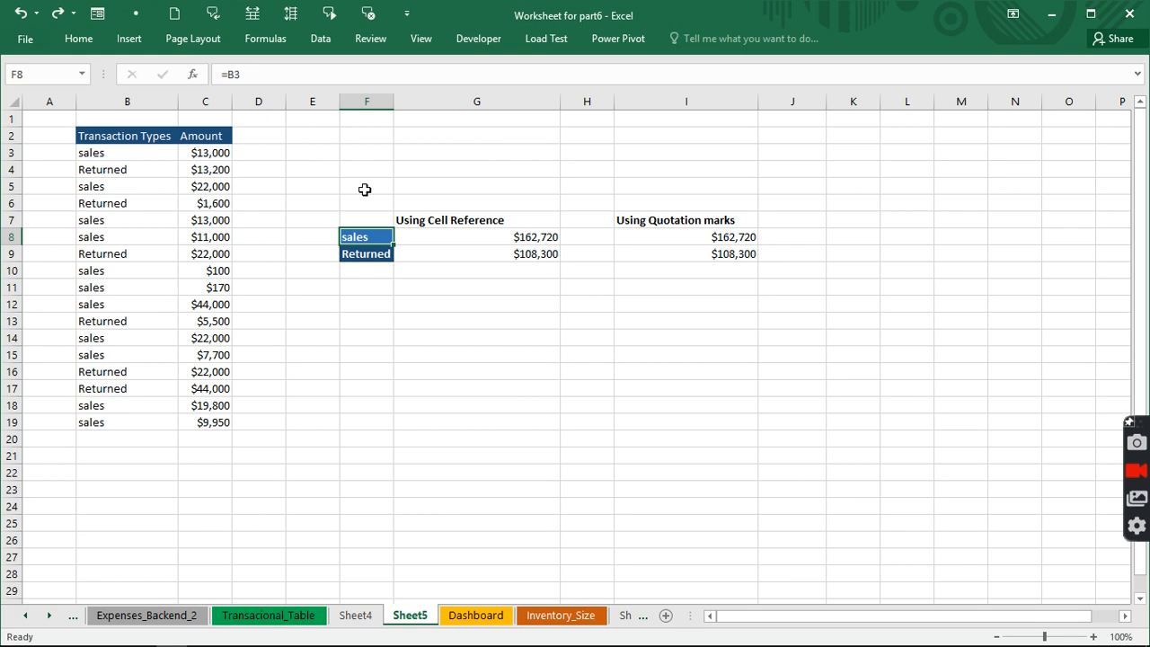
{"action": "left_click", "coordinate": [519, 237]}
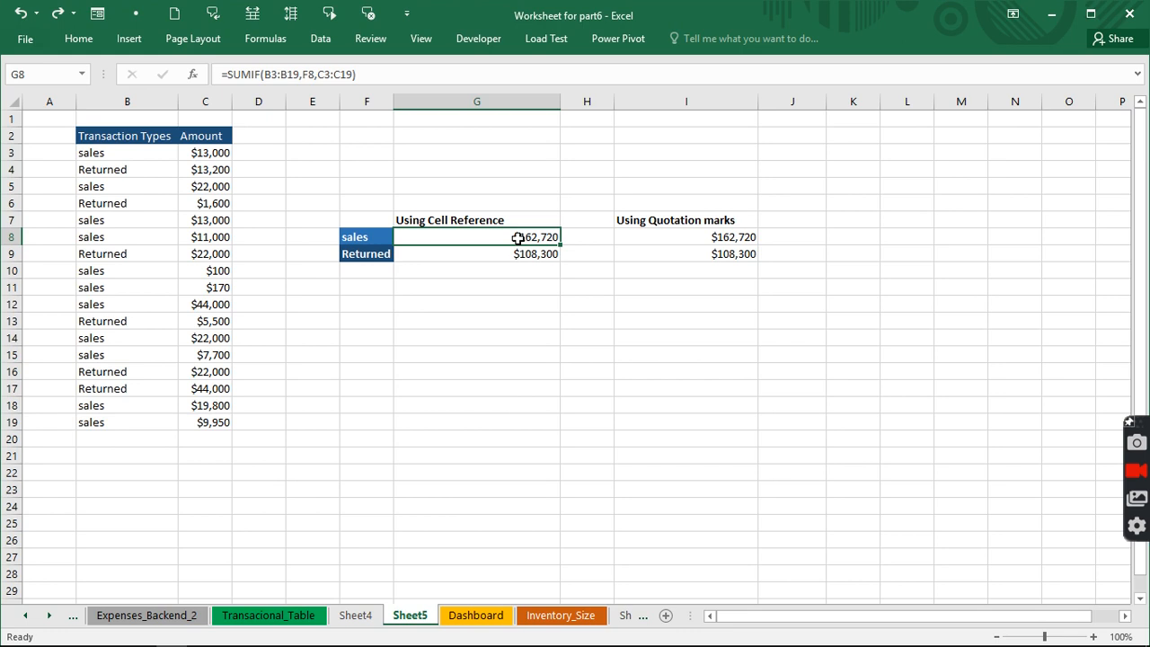
Return to Sheet4 and go over the list of things Excel understands in E8:E11 and the quotation marks in E13.
{"action": "left_click", "coordinate": [369, 614]}
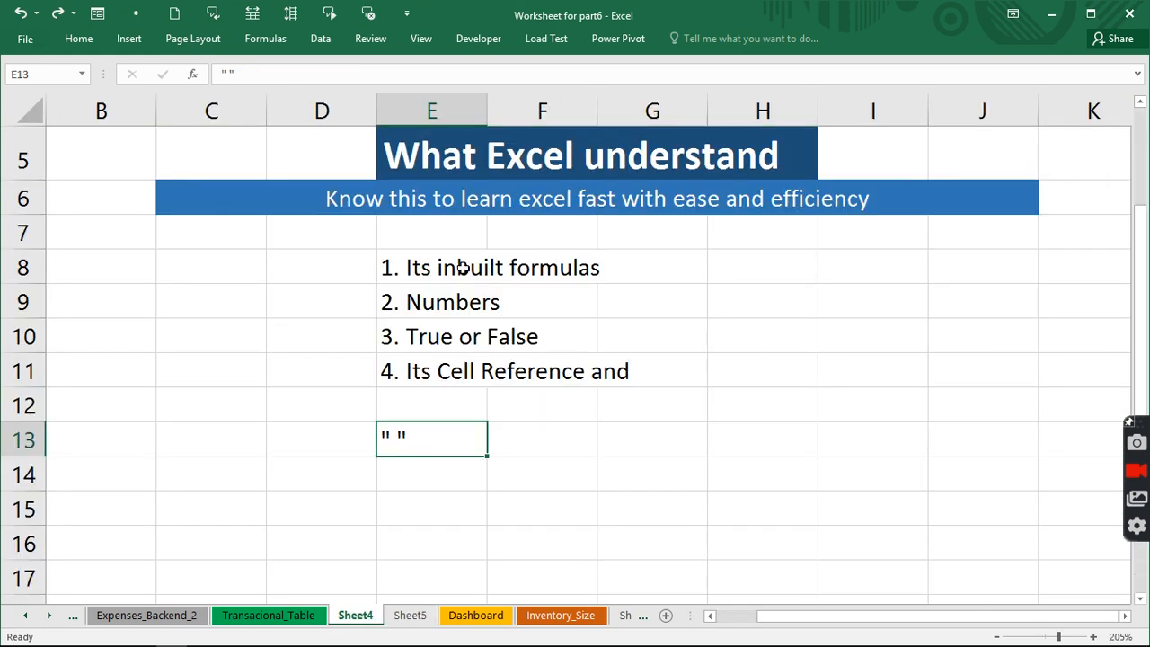
{"action": "left_click_drag", "start_coordinate": [461, 267], "coordinate": [456, 374]}
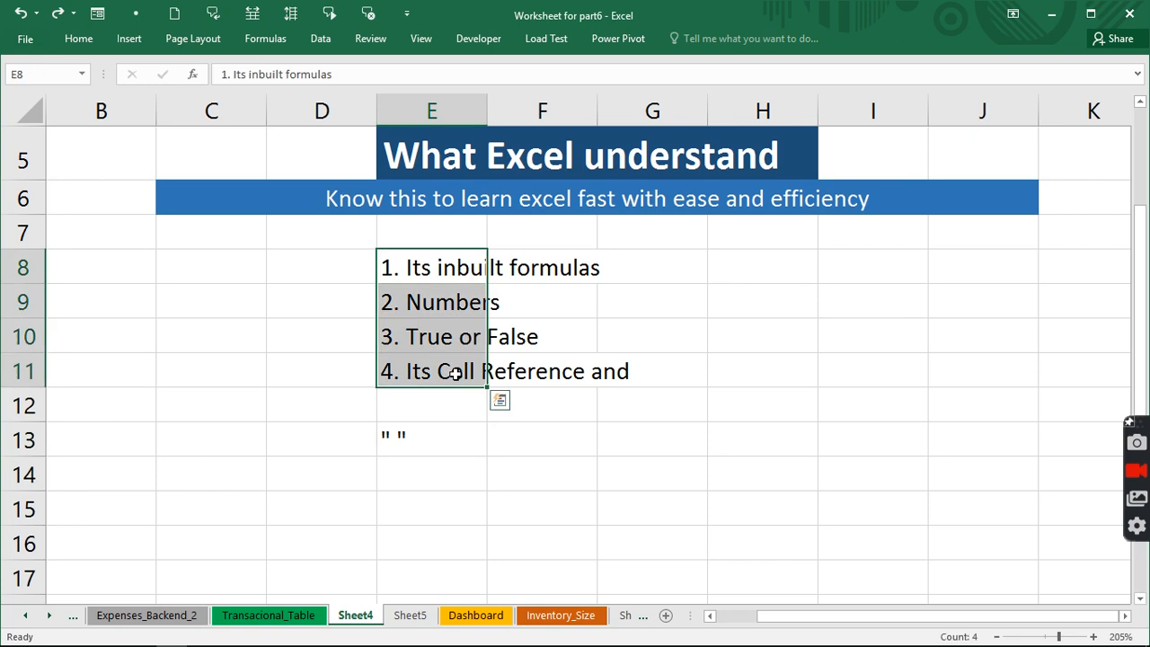
{"action": "left_click", "coordinate": [433, 260]}
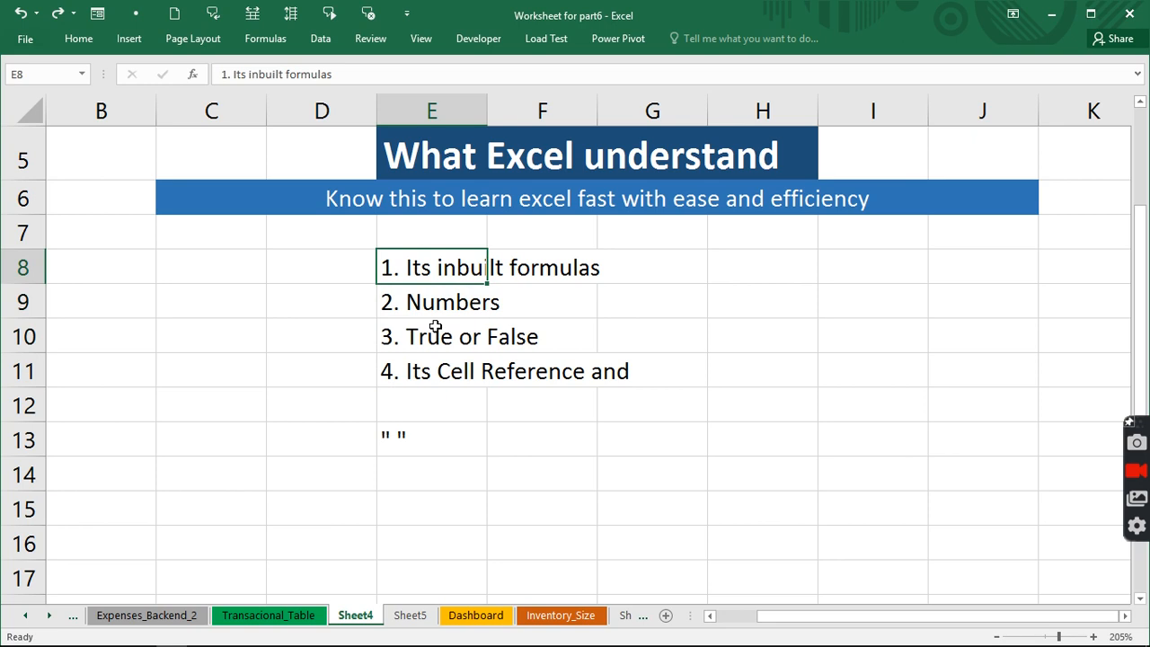
{"action": "left_click", "coordinate": [435, 334]}
{"action": "left_click", "coordinate": [385, 437]}
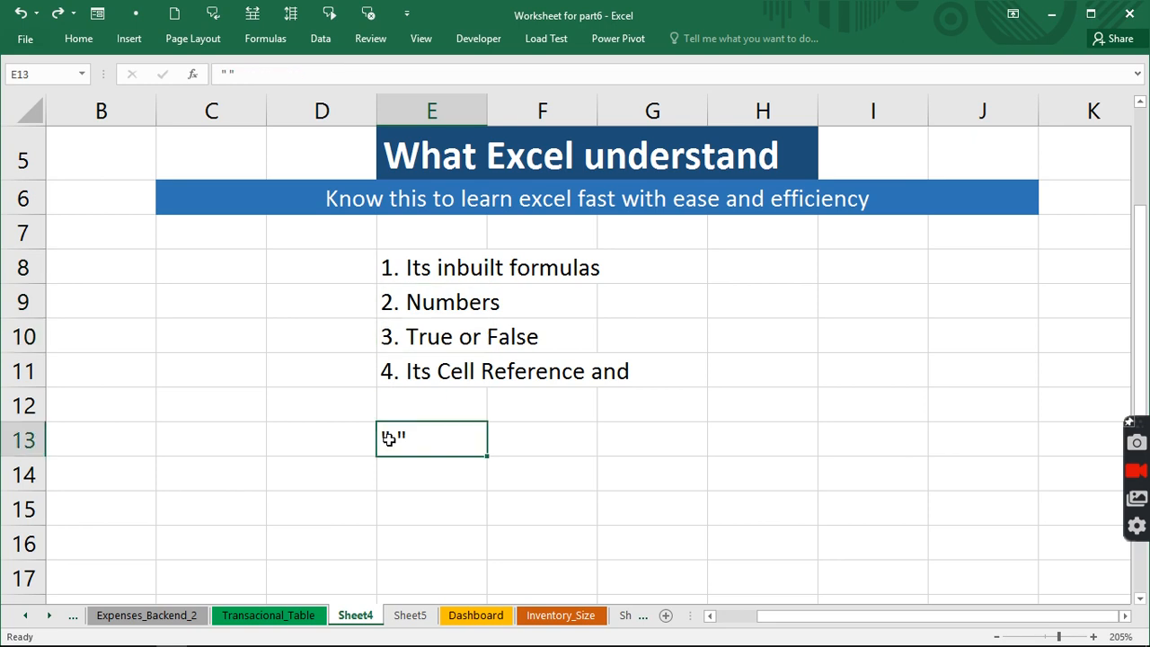